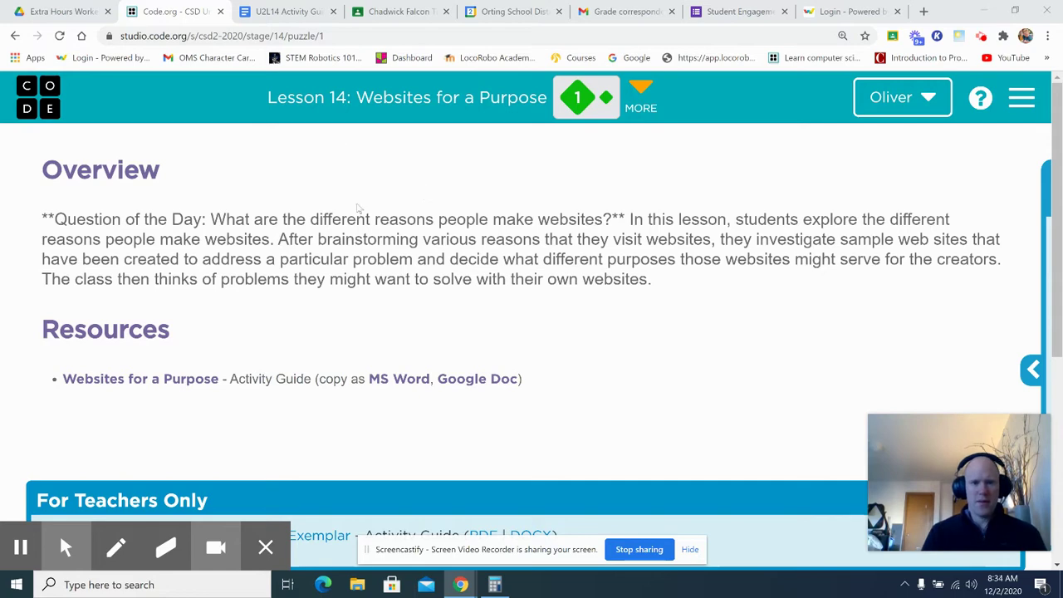
{"action": "left_click", "coordinate": [288, 13]}
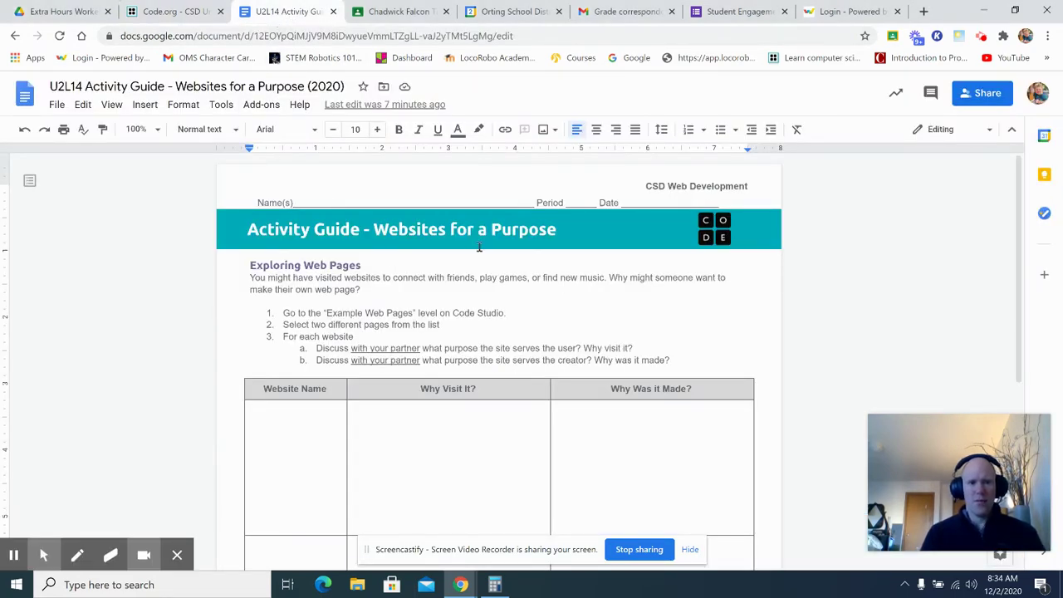
{"action": "scroll", "coordinate": [295, 382], "scroll_direction": "down", "scroll_amount": 3}
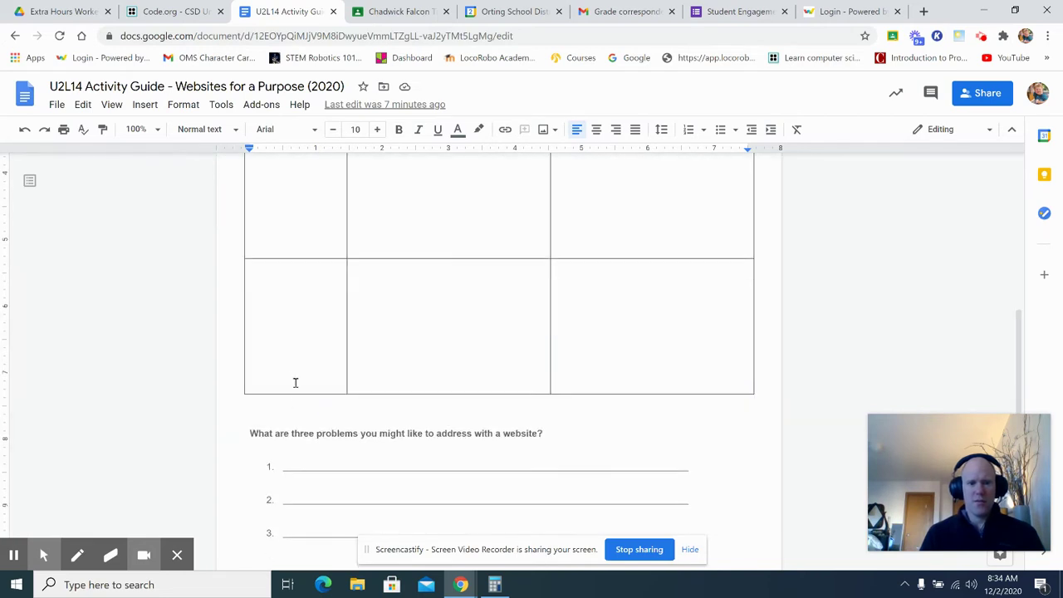
{"action": "scroll", "coordinate": [294, 363], "scroll_direction": "up", "scroll_amount": 3}
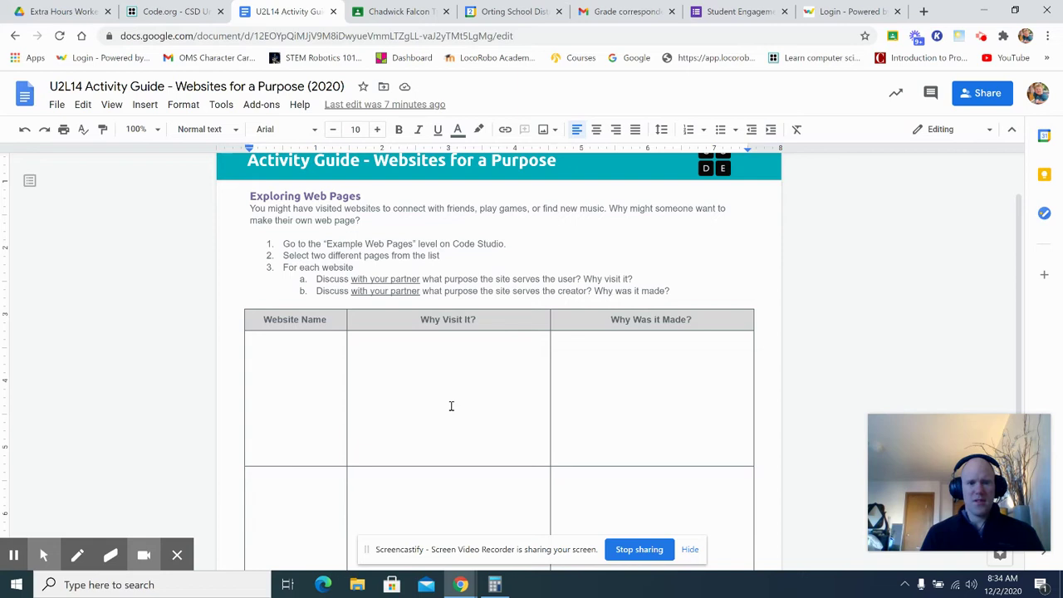
{"action": "scroll", "coordinate": [710, 390], "scroll_direction": "down", "scroll_amount": 1}
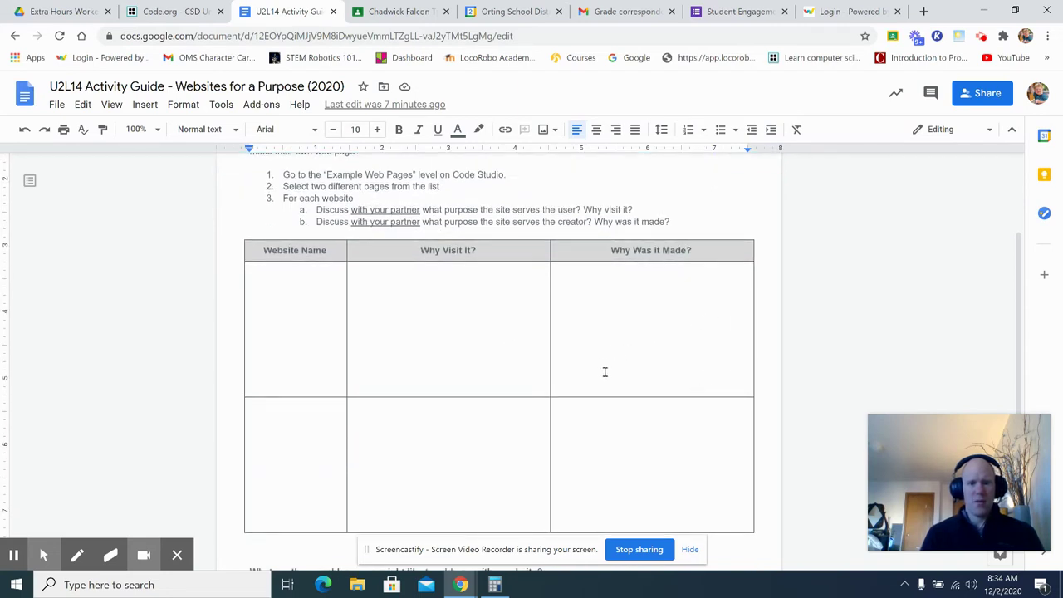
{"action": "scroll", "coordinate": [510, 358], "scroll_direction": "down", "scroll_amount": 3}
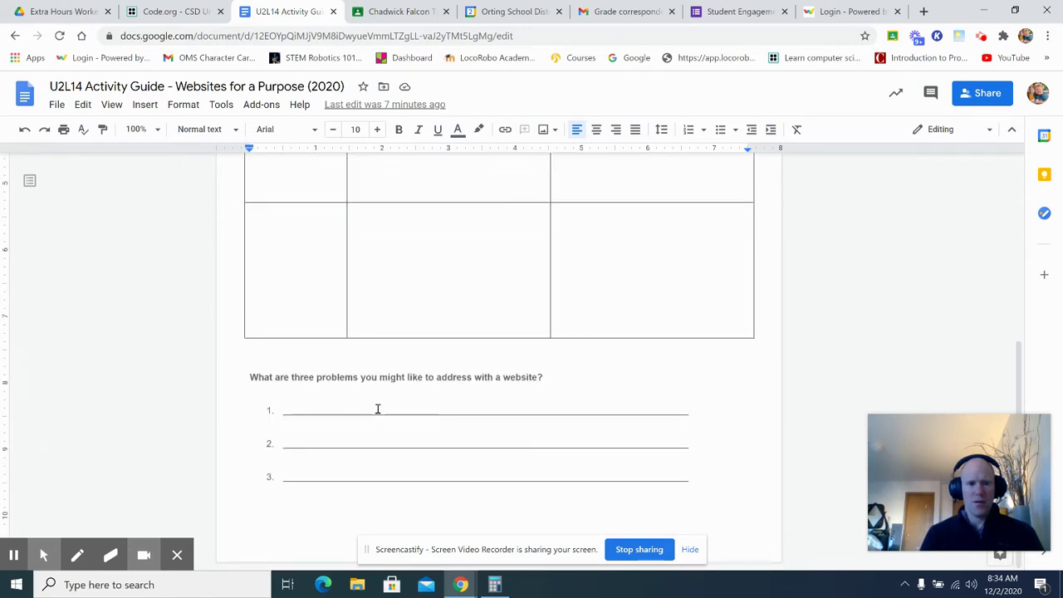
{"action": "left_click", "coordinate": [175, 13]}
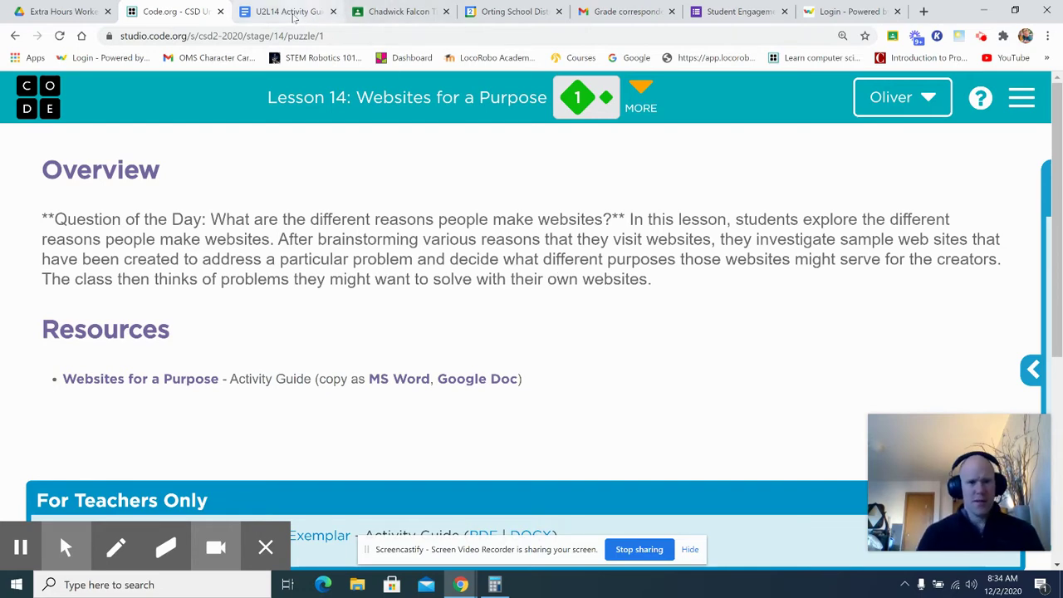
{"action": "left_click", "coordinate": [295, 18]}
{"action": "scroll", "coordinate": [434, 266], "scroll_direction": "up", "scroll_amount": 2}
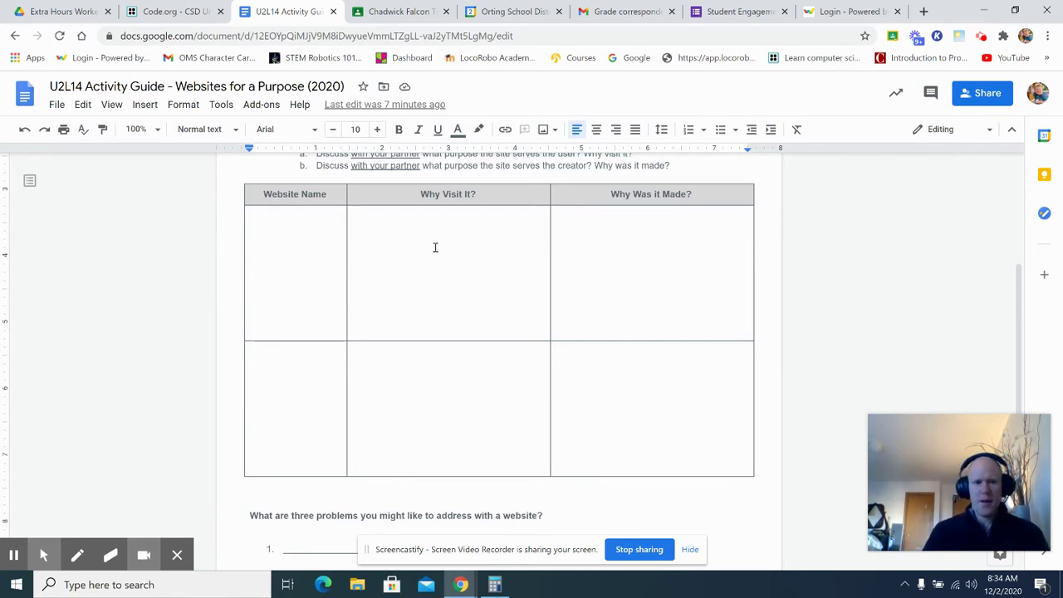
Step: Enter Amazon as the first website and start its reasons with 'buy anything'
{"action": "left_click", "coordinate": [327, 247]}
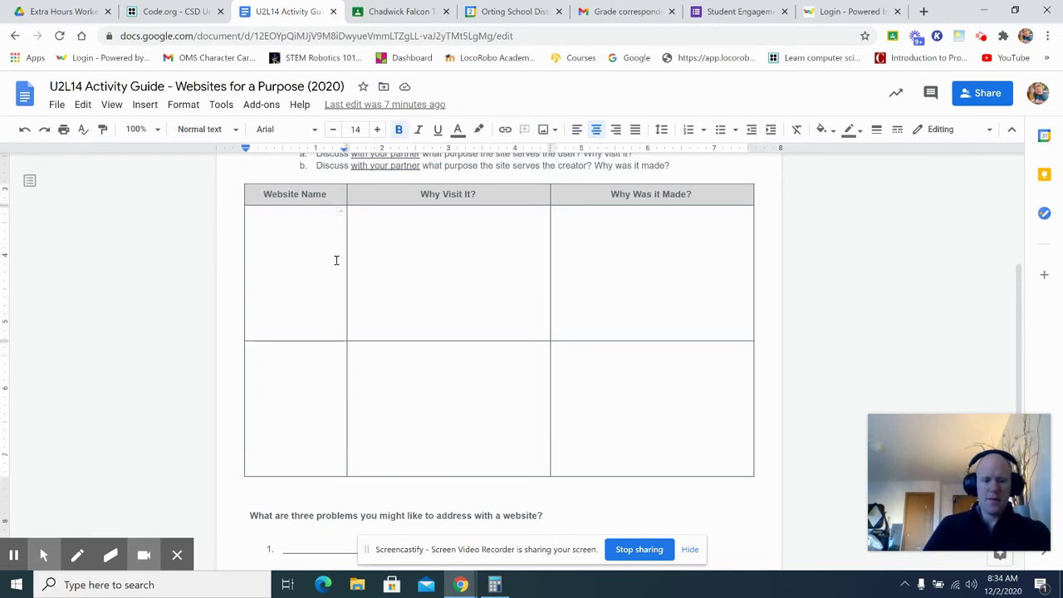
{"action": "type", "text": "Amazon"}
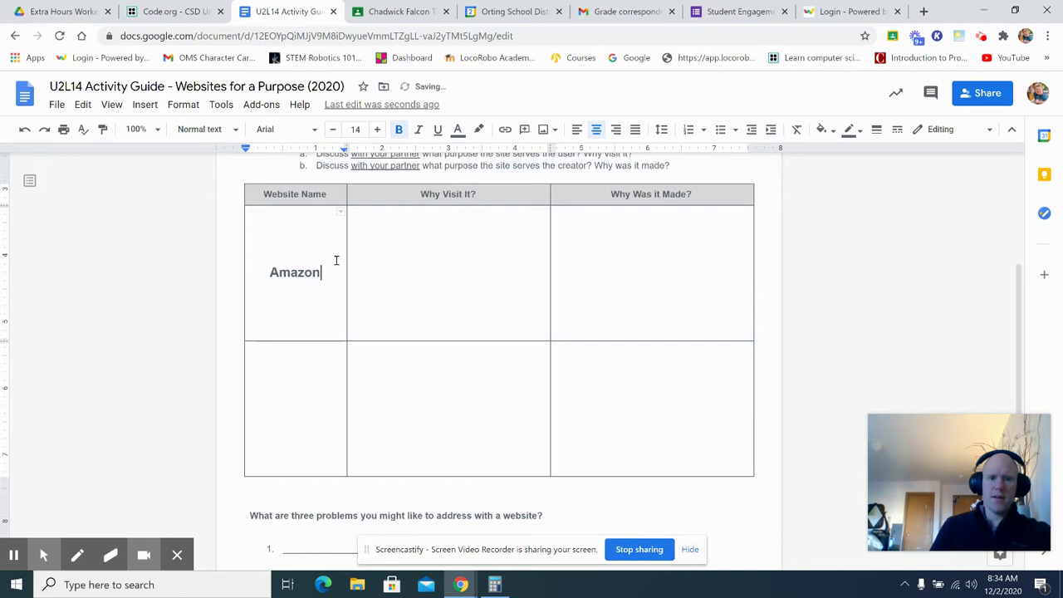
{"action": "left_click", "coordinate": [377, 233]}
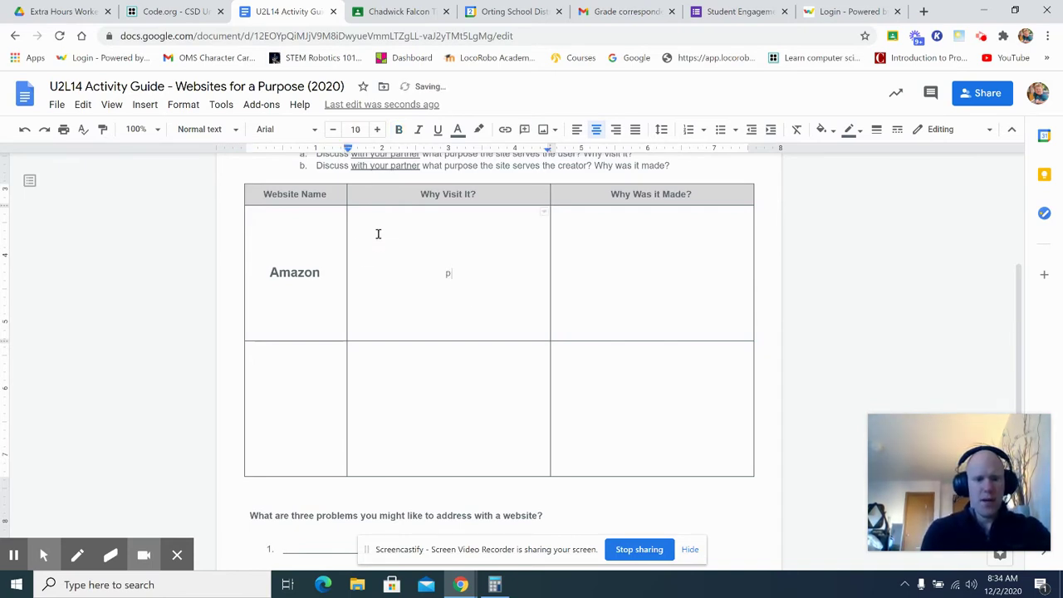
{"action": "type", "text": "buy"}
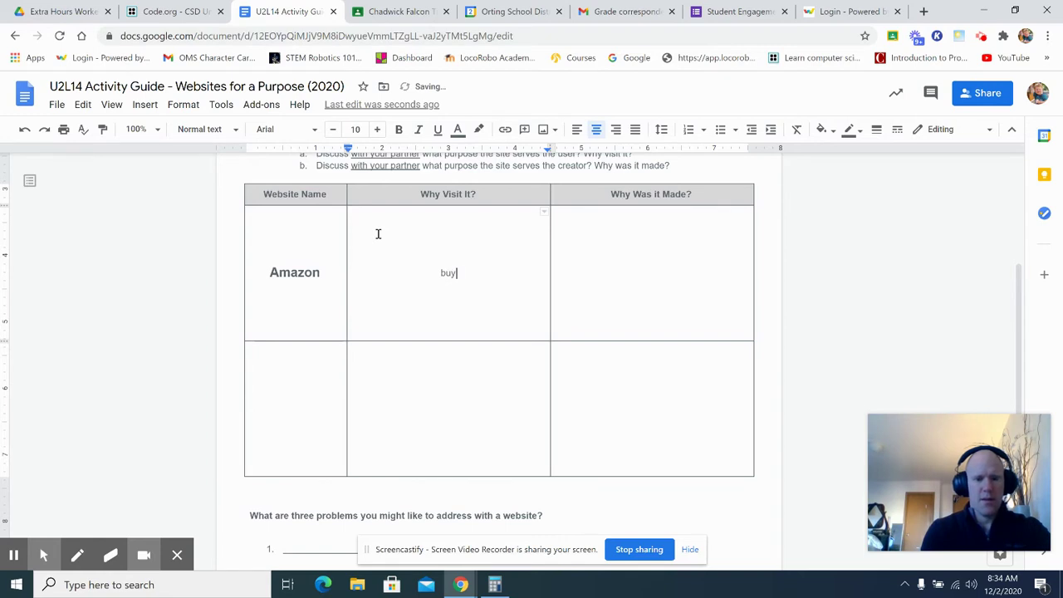
{"action": "type", "text": " anything"}
{"action": "key", "text": "Return"}
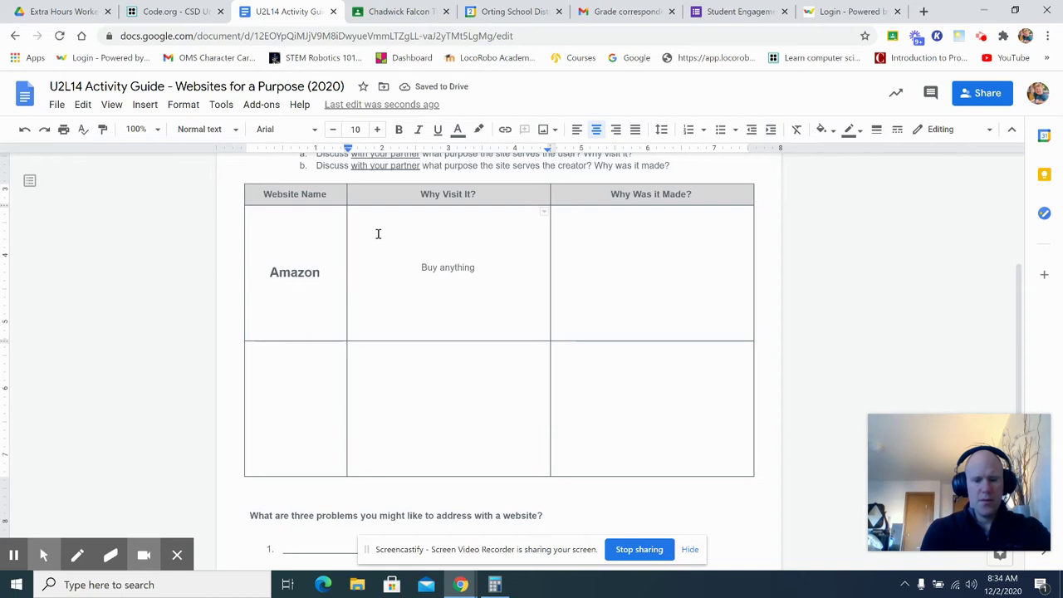
Step: Add the remaining reasons on separate lines: check prices, Compare items, browse, Sell items
{"action": "type", "text": "che"}
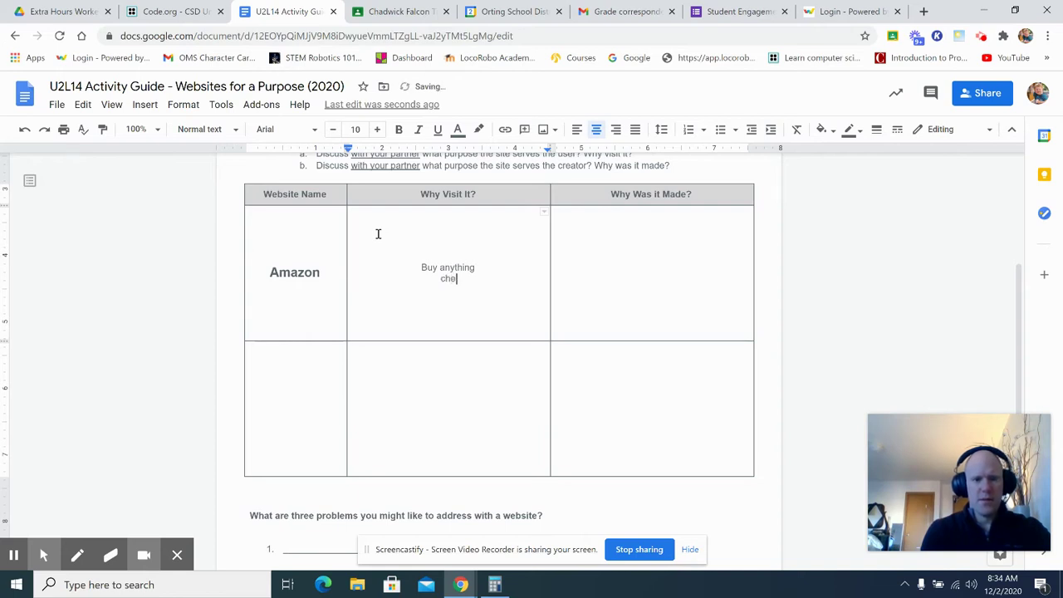
{"action": "type", "text": "ck prices"}
{"action": "key", "text": "Return"}
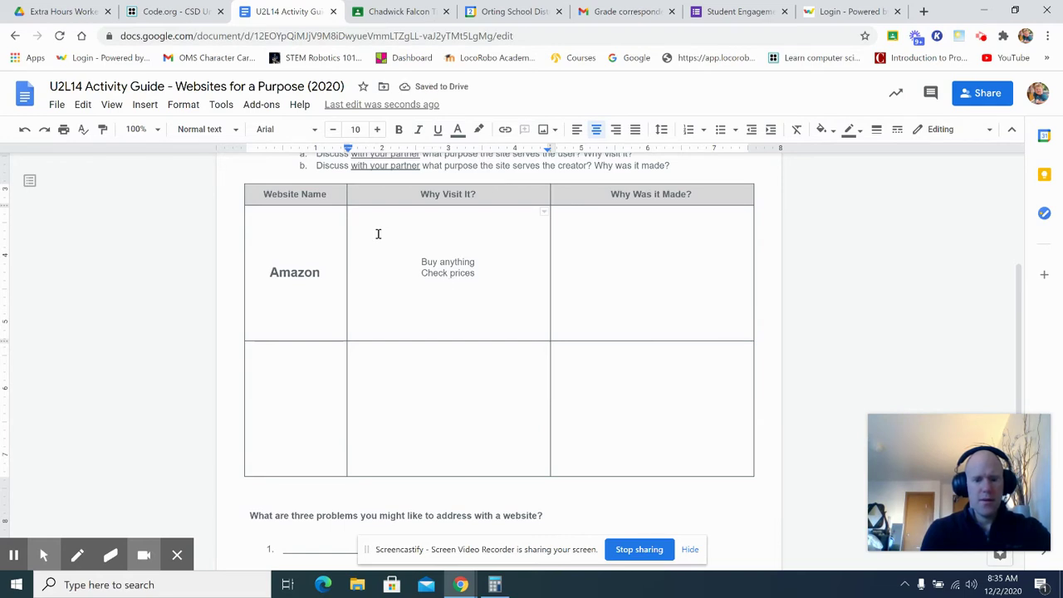
{"action": "type", "text": "Compare it"}
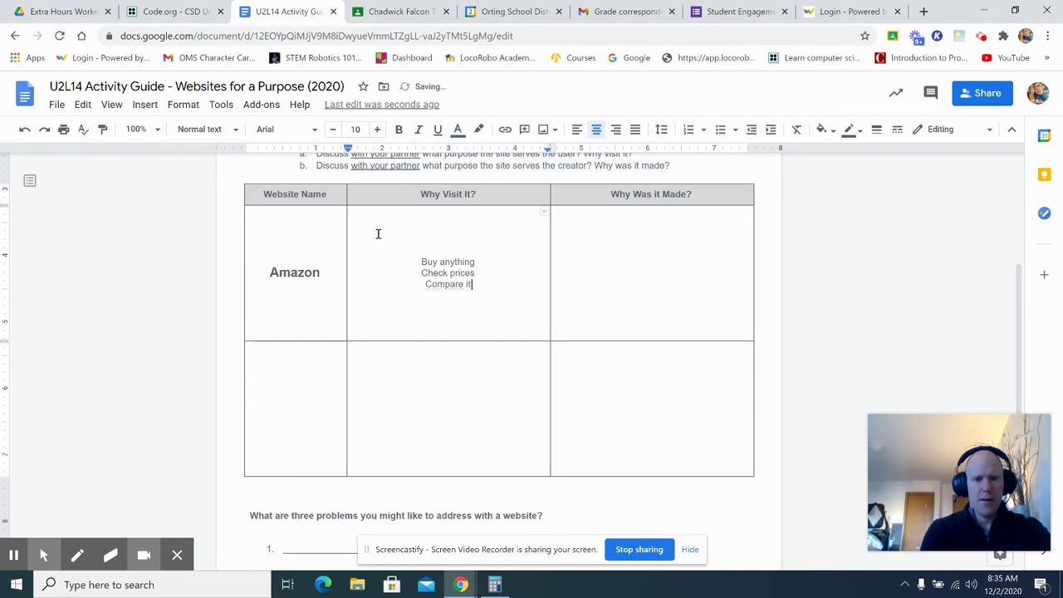
{"action": "type", "text": "ems"}
{"action": "key", "text": "Return"}
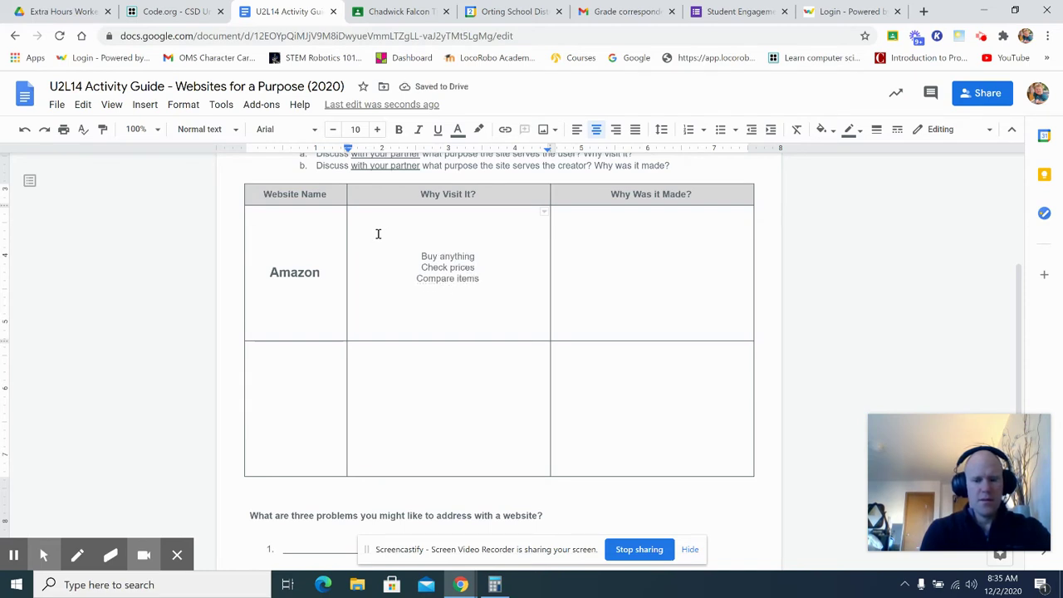
{"action": "type", "text": "browse"}
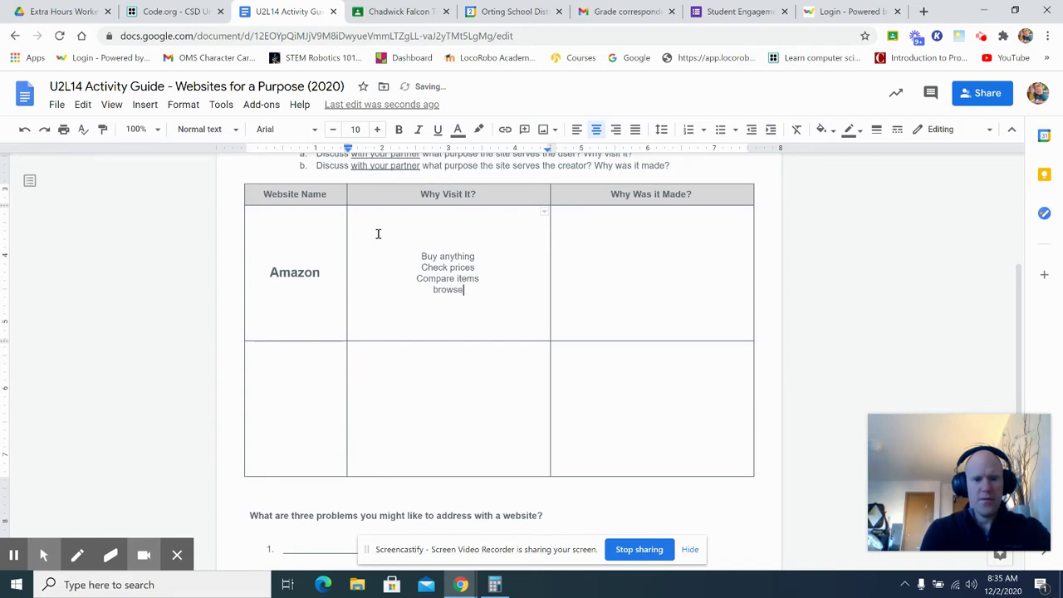
{"action": "key", "text": "Return"}
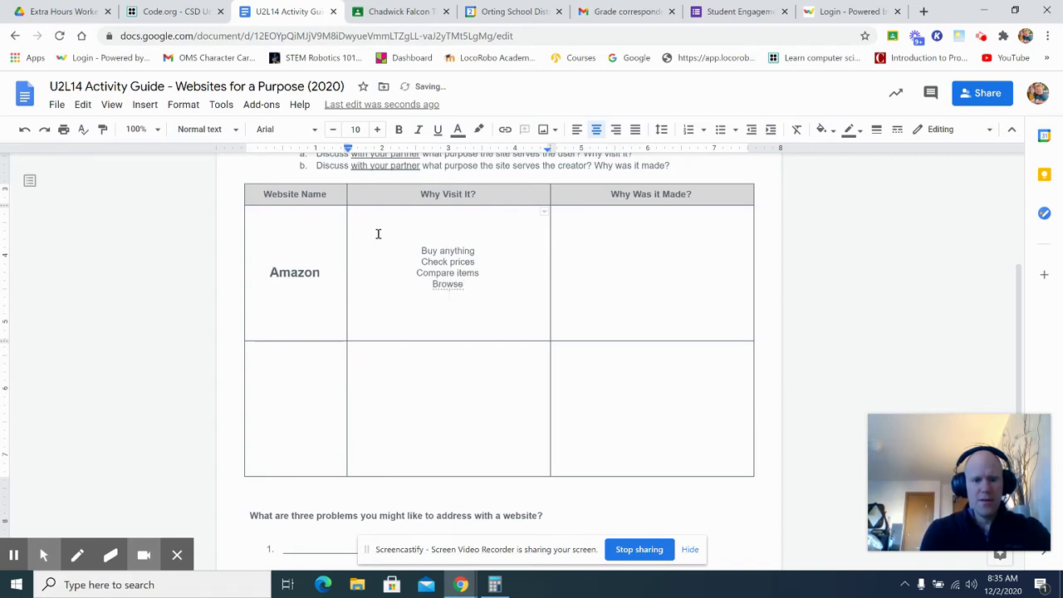
{"action": "type", "text": "se Sell"}
{"action": "type", "text": " items"}
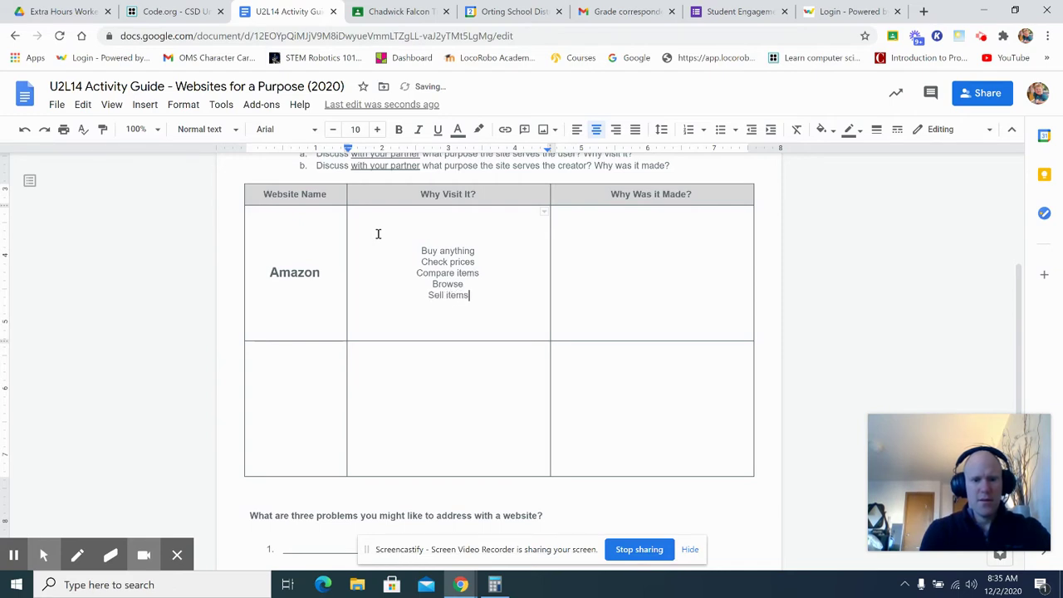
{"action": "key", "text": "Return"}
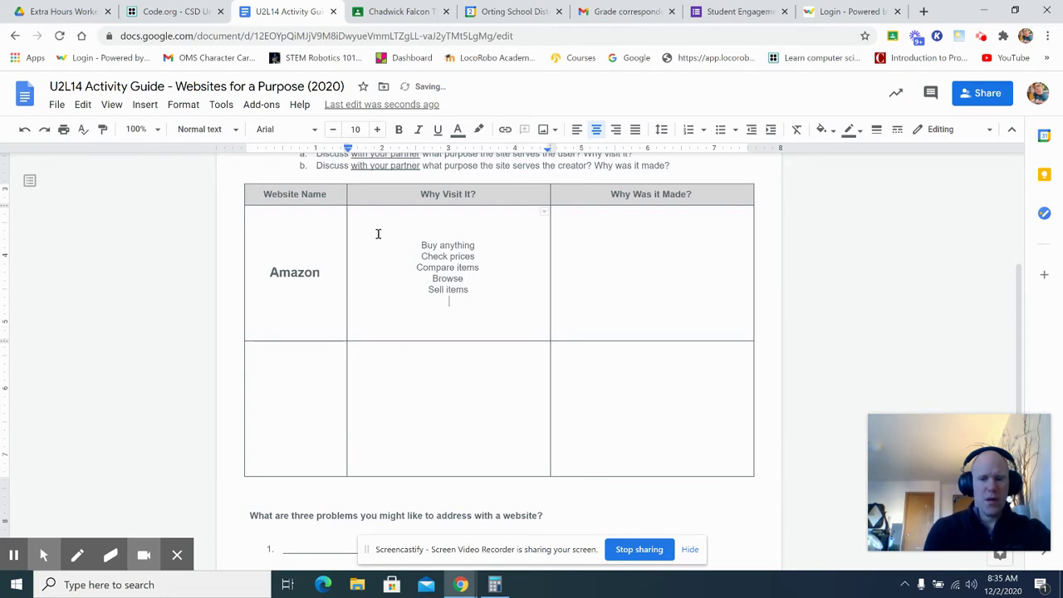
Step: Write 'To sell books.' in Amazon's Why Was it Made? cell, correcting the typo
{"action": "left_click", "coordinate": [669, 232]}
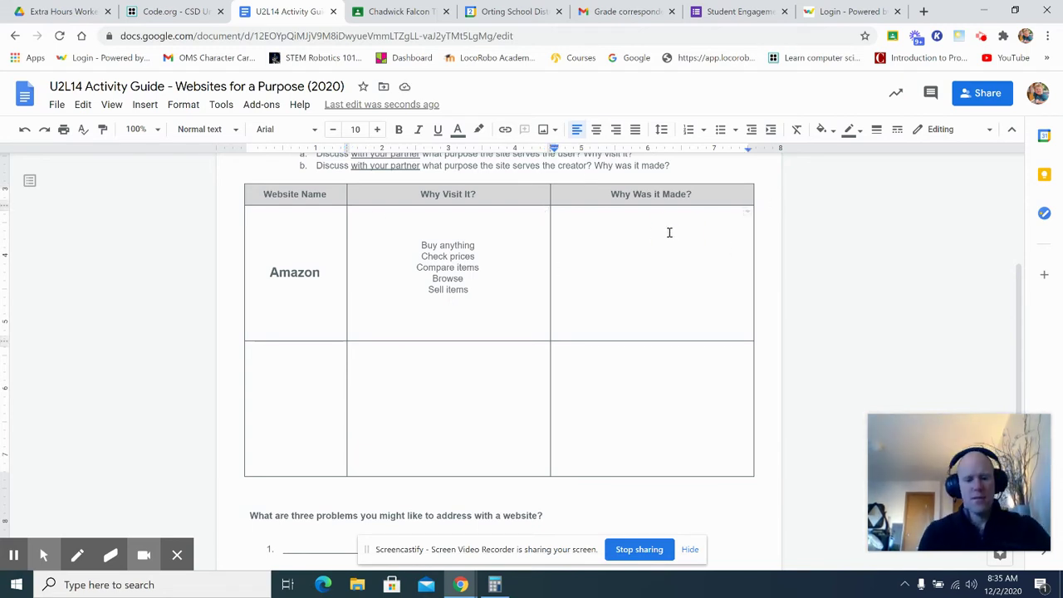
{"action": "type", "text": "To se"}
{"action": "type", "text": "el"}
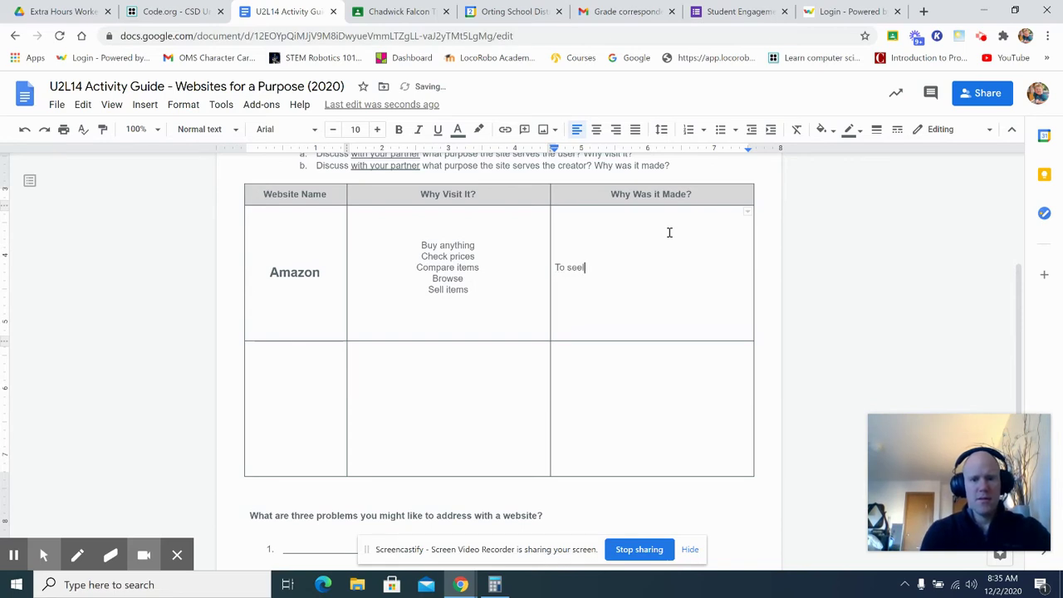
{"action": "key", "text": "BackSpace"}
{"action": "key", "text": "BackSpace"}
{"action": "type", "text": "l l books."}
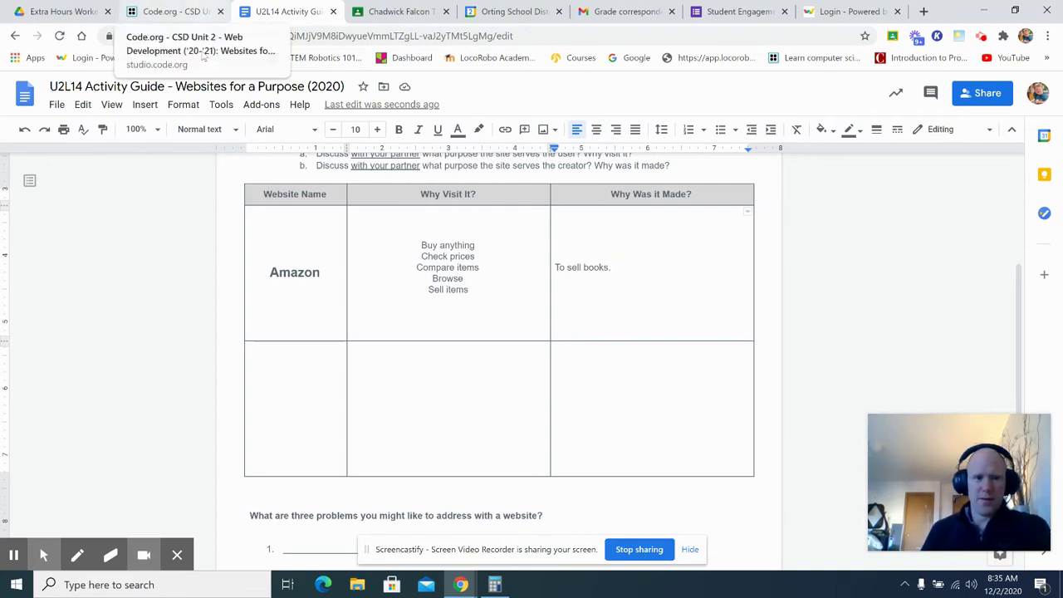
Step: Continue past the Code.org Lesson 14 overview and open the Save Our Parks! sample site
{"action": "left_click", "coordinate": [183, 14]}
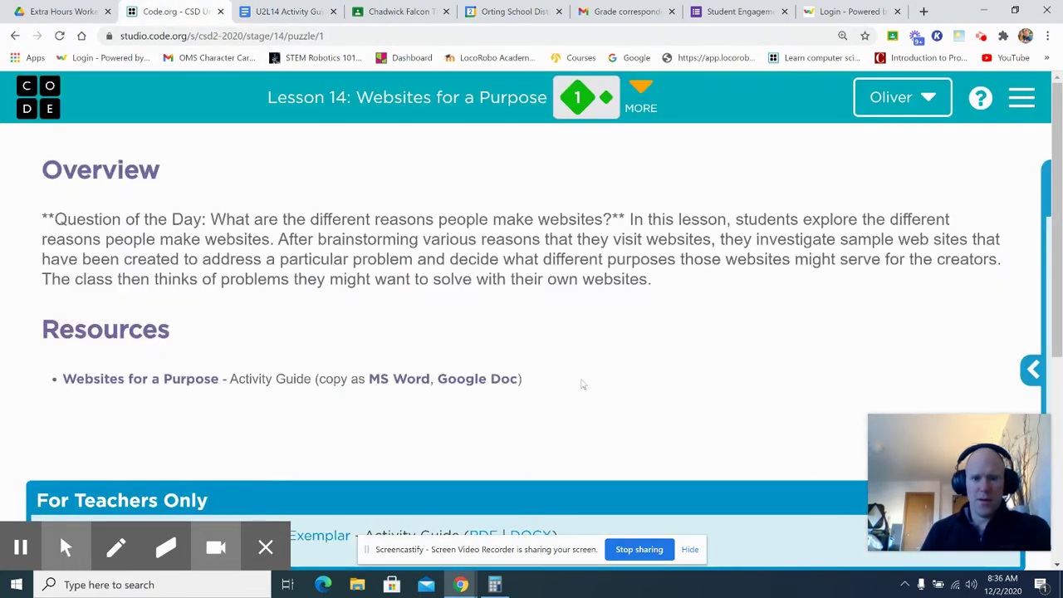
{"action": "scroll", "coordinate": [676, 279], "scroll_direction": "down", "scroll_amount": 3}
{"action": "scroll", "coordinate": [954, 337], "scroll_direction": "up", "scroll_amount": 2}
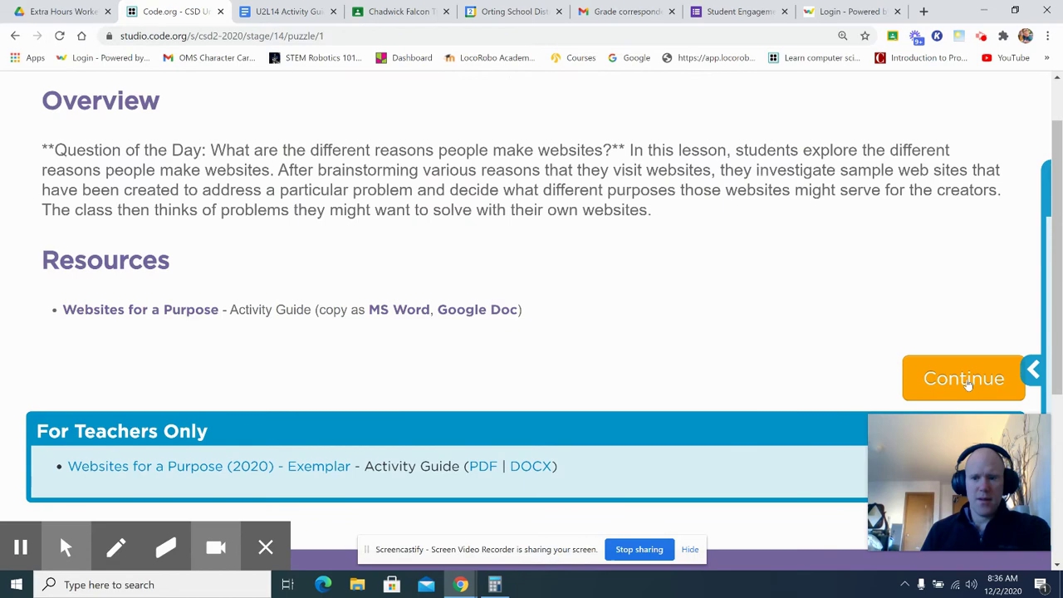
{"action": "left_click", "coordinate": [965, 379]}
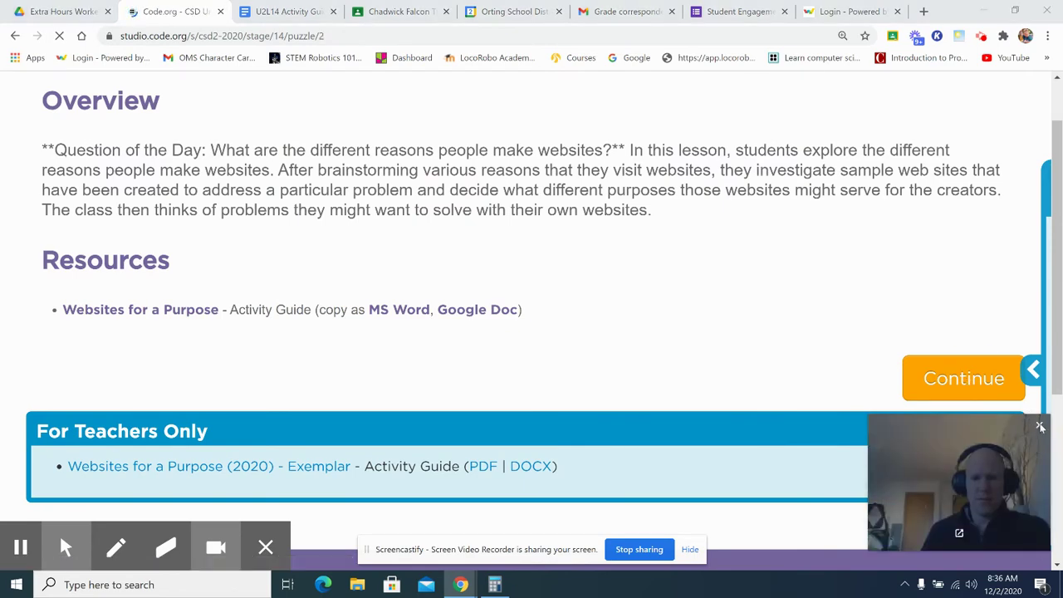
{"action": "left_click", "coordinate": [1039, 427]}
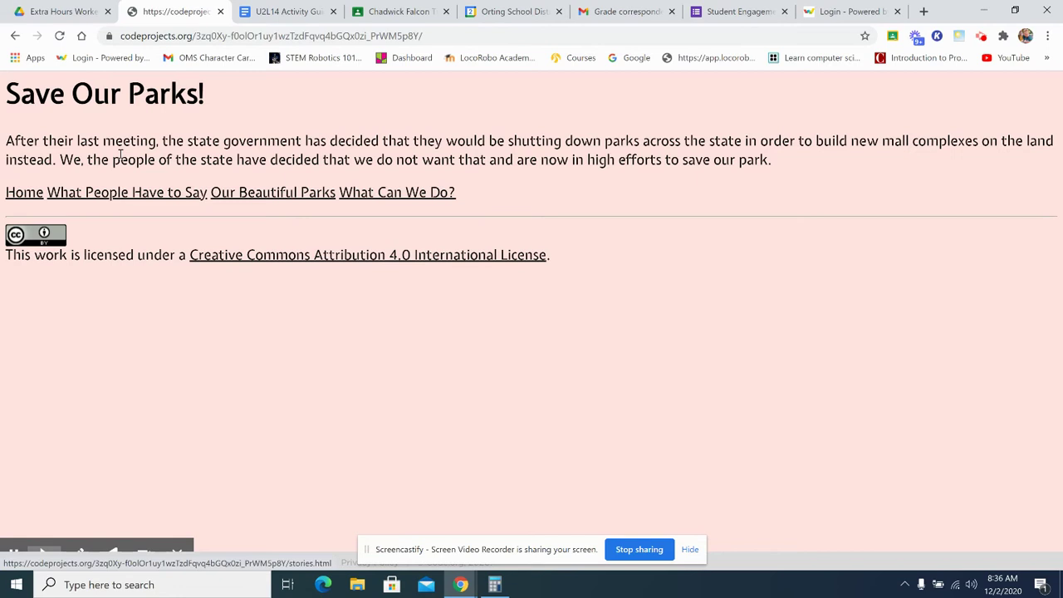
Step: Delete Amazon, its reasons list and 'To sell books.' from the table's first row
{"action": "left_click", "coordinate": [245, 10]}
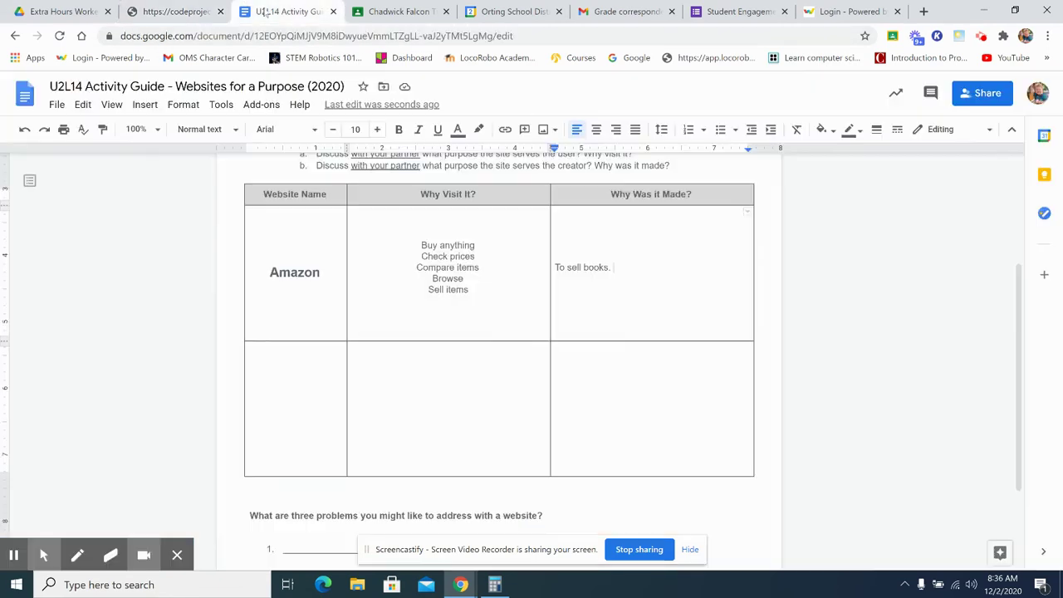
{"action": "left_click_drag", "start_coordinate": [321, 273], "coordinate": [266, 273]}
{"action": "key", "text": "BackSpace"}
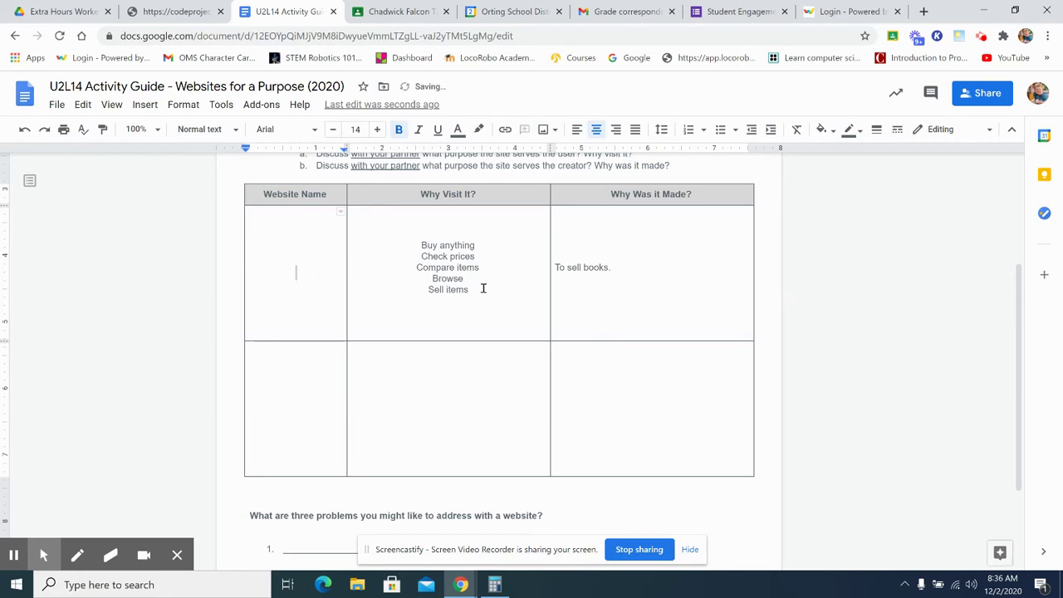
{"action": "left_click_drag", "start_coordinate": [469, 290], "coordinate": [426, 241]}
{"action": "left_click", "coordinate": [426, 241]}
{"action": "key", "text": "ctrl+shift+l"}
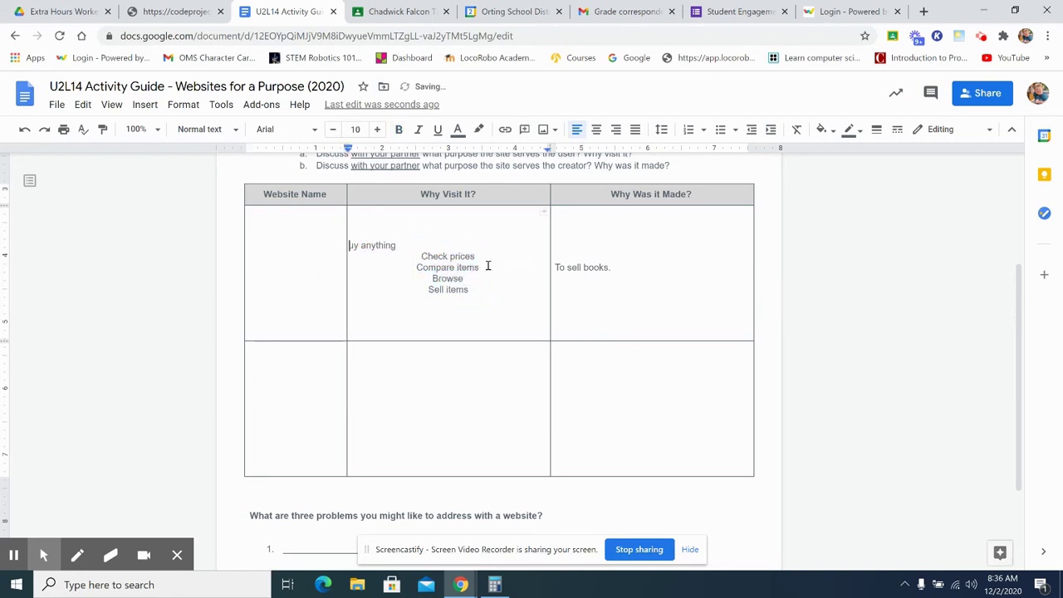
{"action": "left_click_drag", "start_coordinate": [468, 291], "coordinate": [347, 244]}
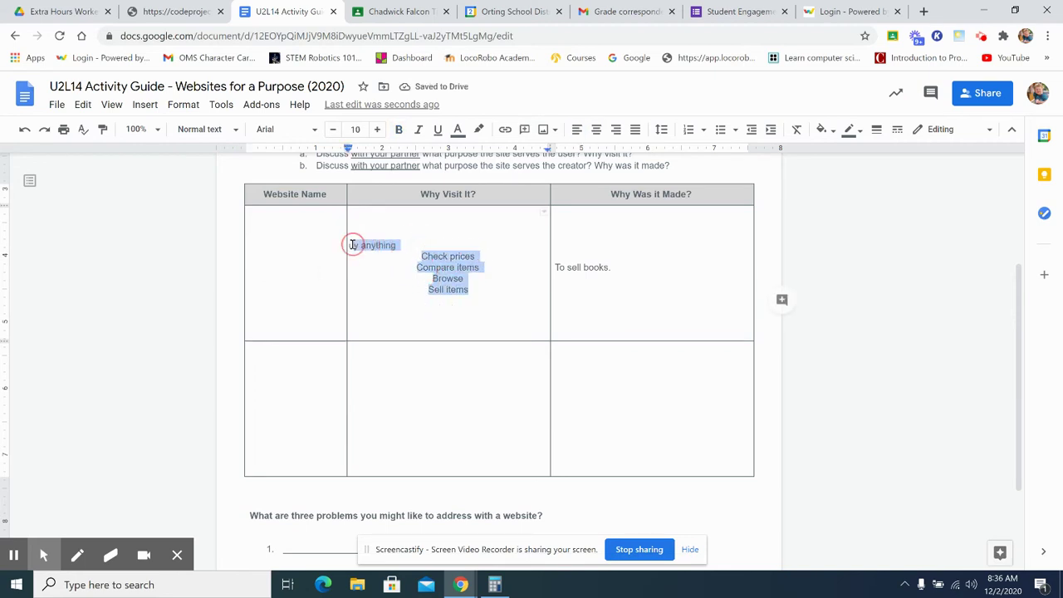
{"action": "key", "text": "BackSpace"}
{"action": "left_click", "coordinate": [626, 272]}
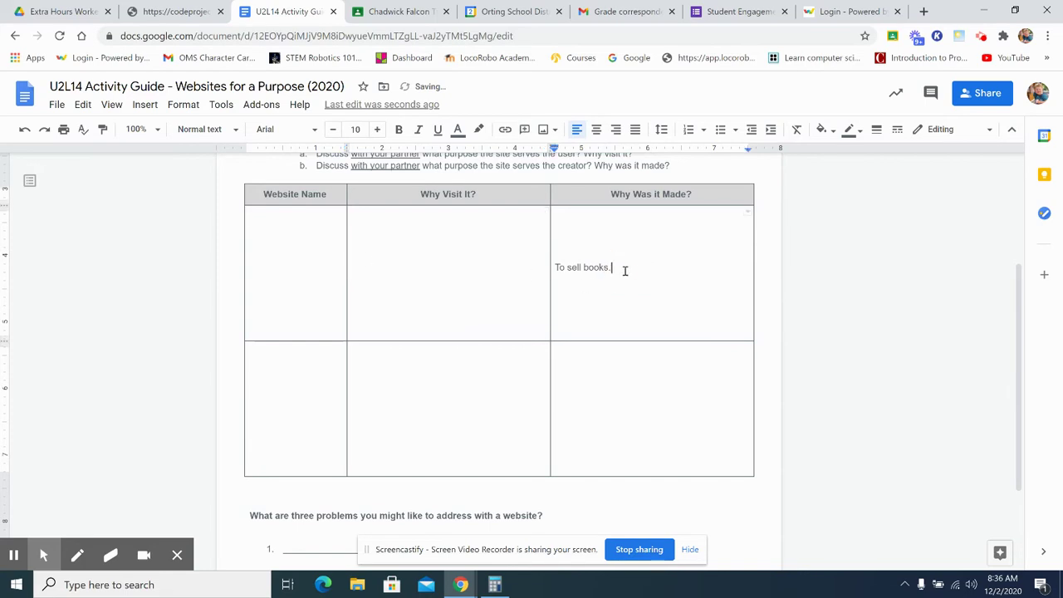
{"action": "key", "text": "BackSpace"}
{"action": "key", "text": "BackSpace"}
{"action": "key", "text": "BackSpace"}
{"action": "key", "text": "BackSpace"}
{"action": "key", "text": "BackSpace"}
{"action": "key", "text": "BackSpace"}
{"action": "key", "text": "BackSpace"}
{"action": "key", "text": "BackSpace"}
{"action": "key", "text": "BackSpace"}
{"action": "key", "text": "BackSpace"}
{"action": "key", "text": "BackSpace"}
{"action": "key", "text": "BackSpace"}
{"action": "key", "text": "BackSpace"}
{"action": "key", "text": "BackSpace"}
Step: Browse Save Our Parks!' What People Have to Say, Our Beautiful Parks and What Can We Do? pages
{"action": "left_click", "coordinate": [167, 15]}
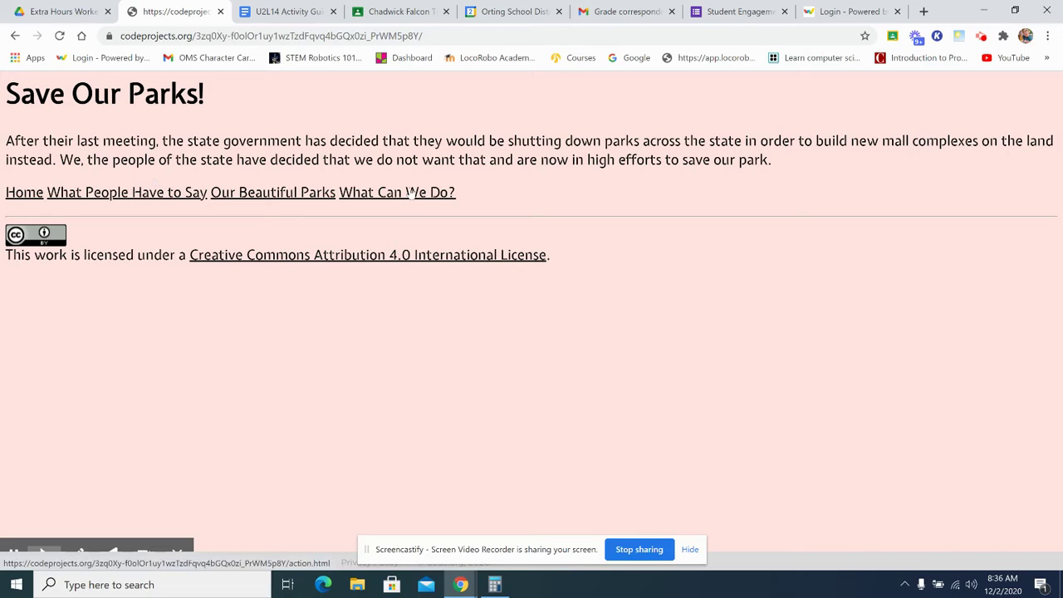
{"action": "left_click", "coordinate": [134, 195]}
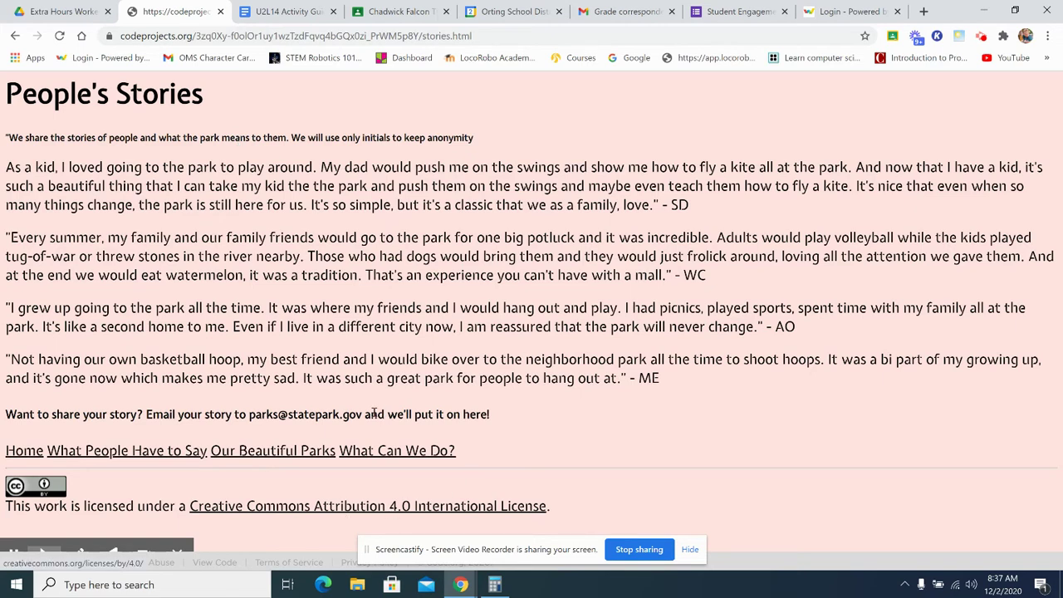
{"action": "left_click", "coordinate": [307, 456]}
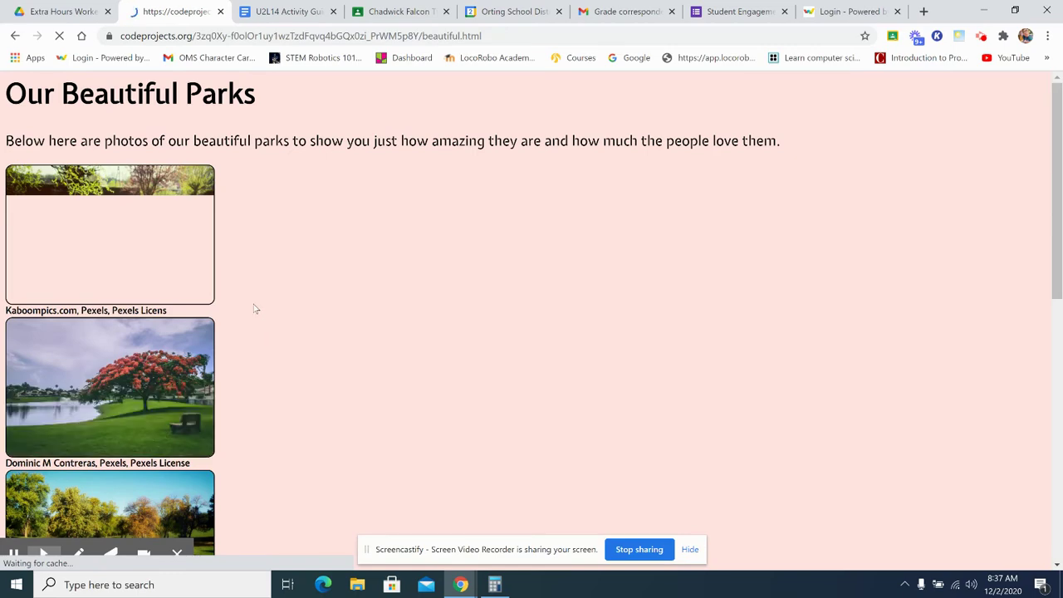
{"action": "scroll", "coordinate": [251, 374], "scroll_direction": "down", "scroll_amount": 3}
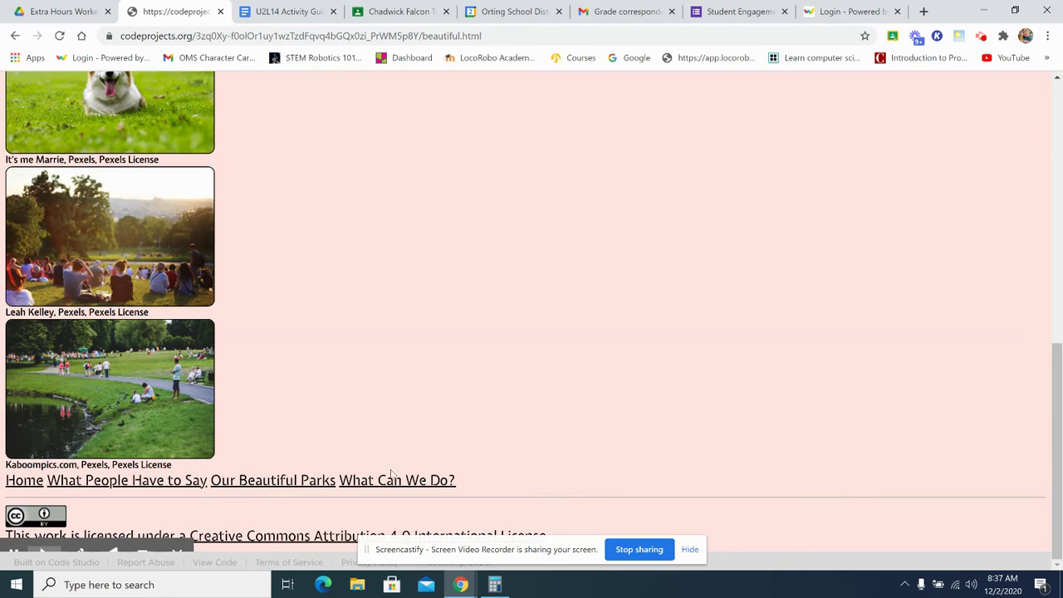
{"action": "left_click", "coordinate": [404, 483]}
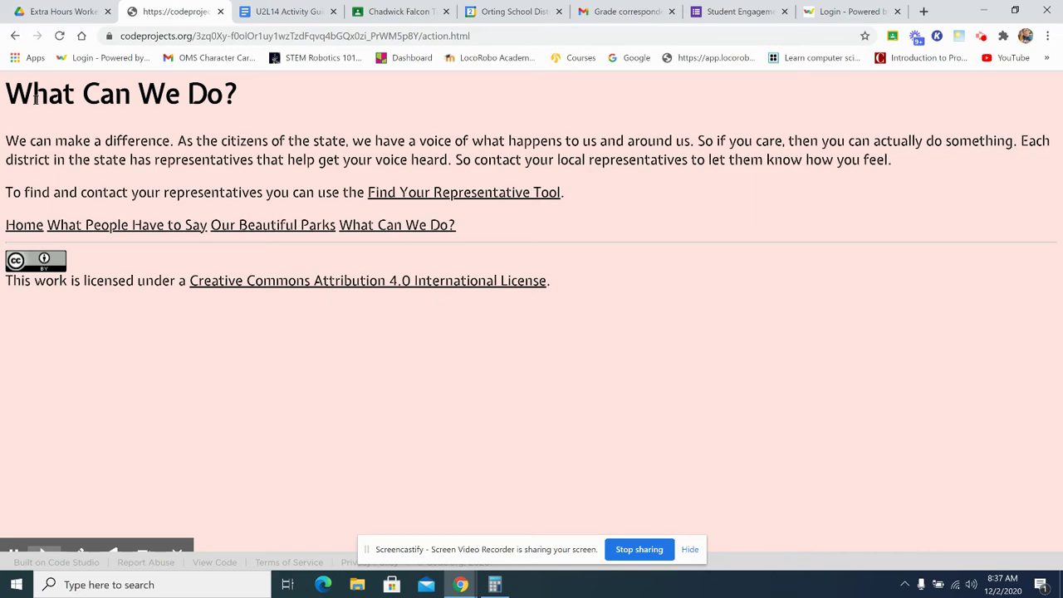
{"action": "left_click", "coordinate": [15, 36]}
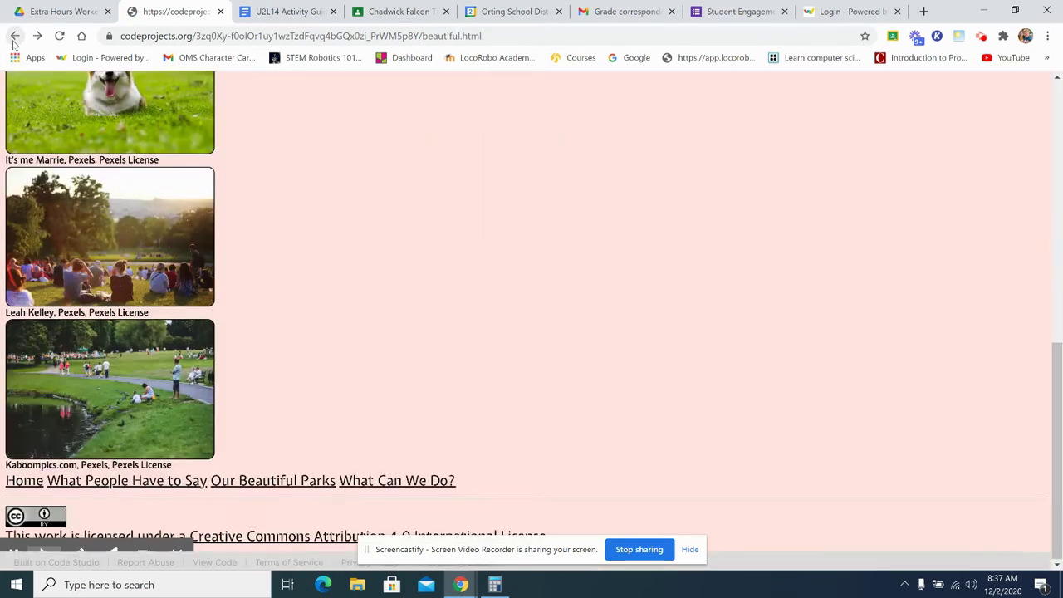
Step: Visit Conserve Our Water's Home, About Us, What's Happening? and How Can I Help? pages, returning home
{"action": "left_click", "coordinate": [14, 37]}
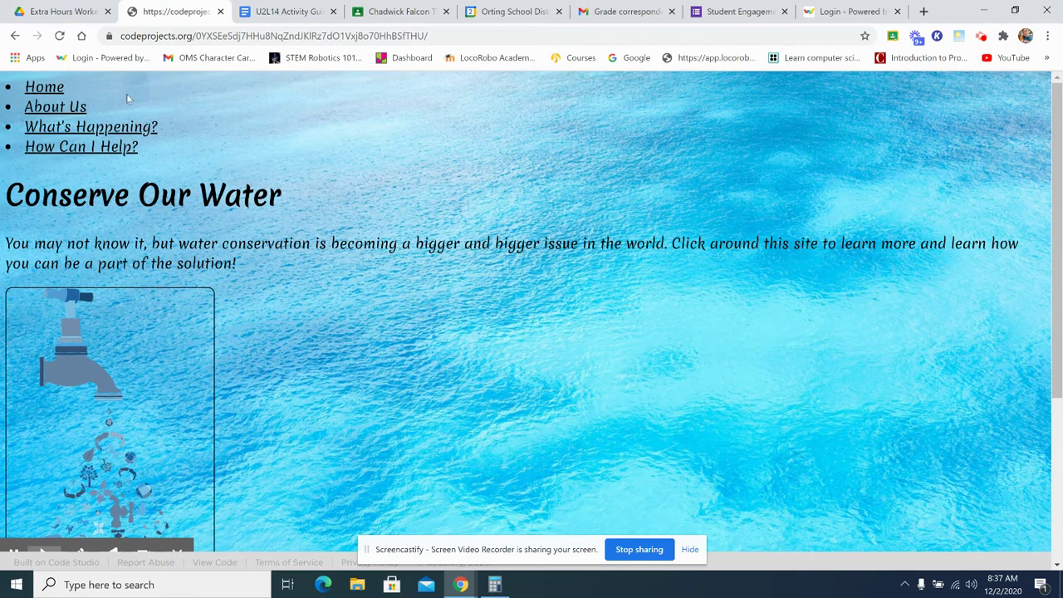
{"action": "left_click", "coordinate": [35, 86]}
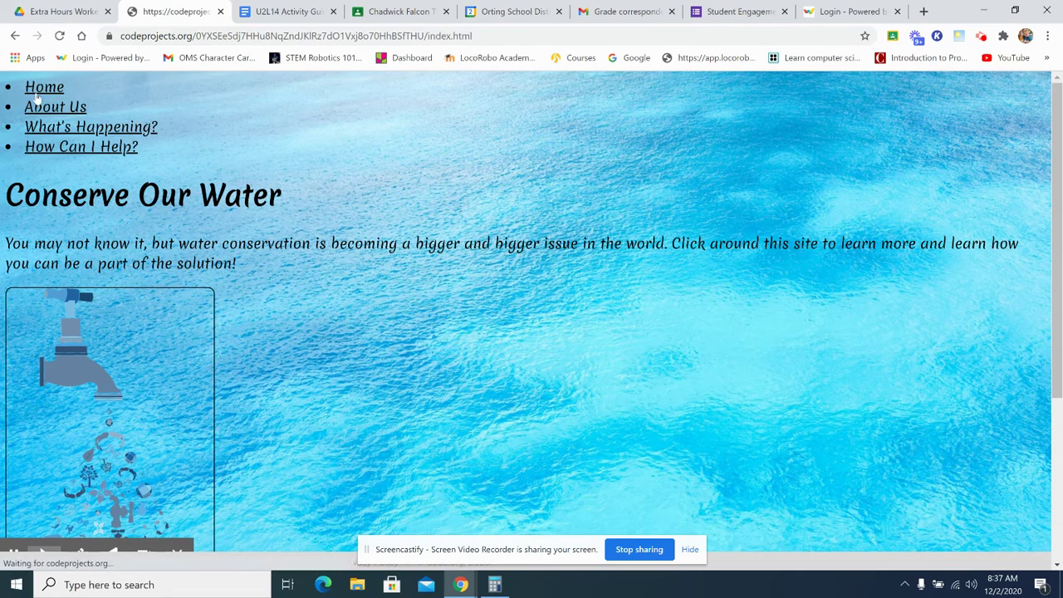
{"action": "left_click", "coordinate": [38, 108]}
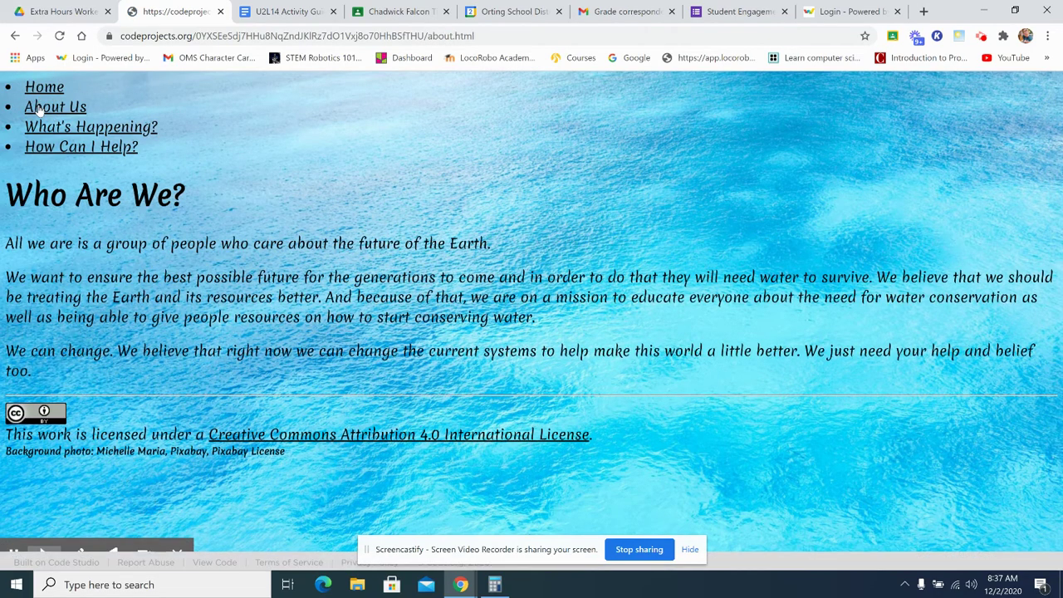
{"action": "left_click", "coordinate": [46, 125]}
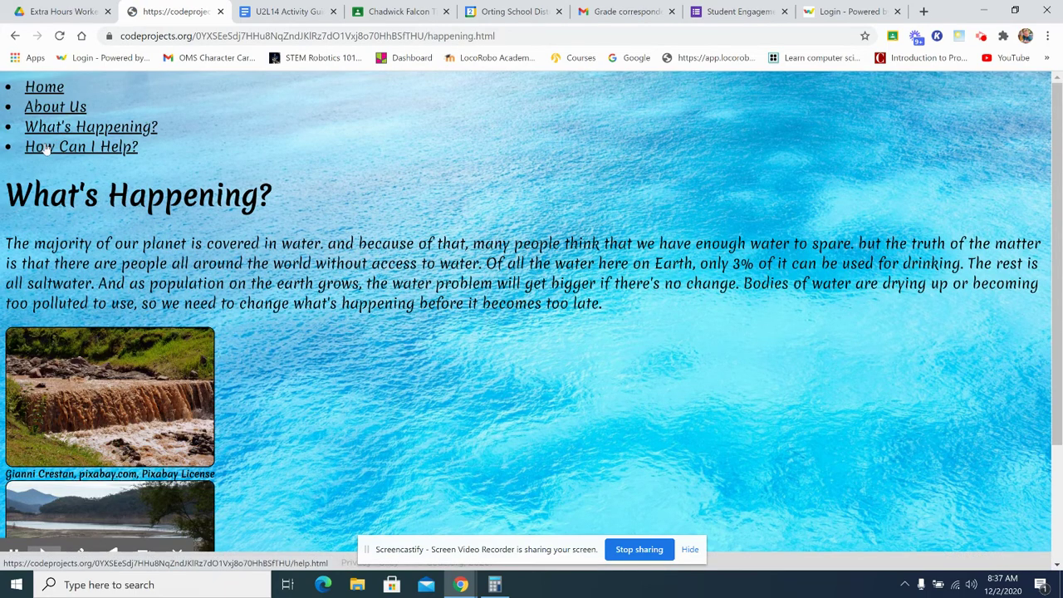
{"action": "left_click", "coordinate": [47, 147]}
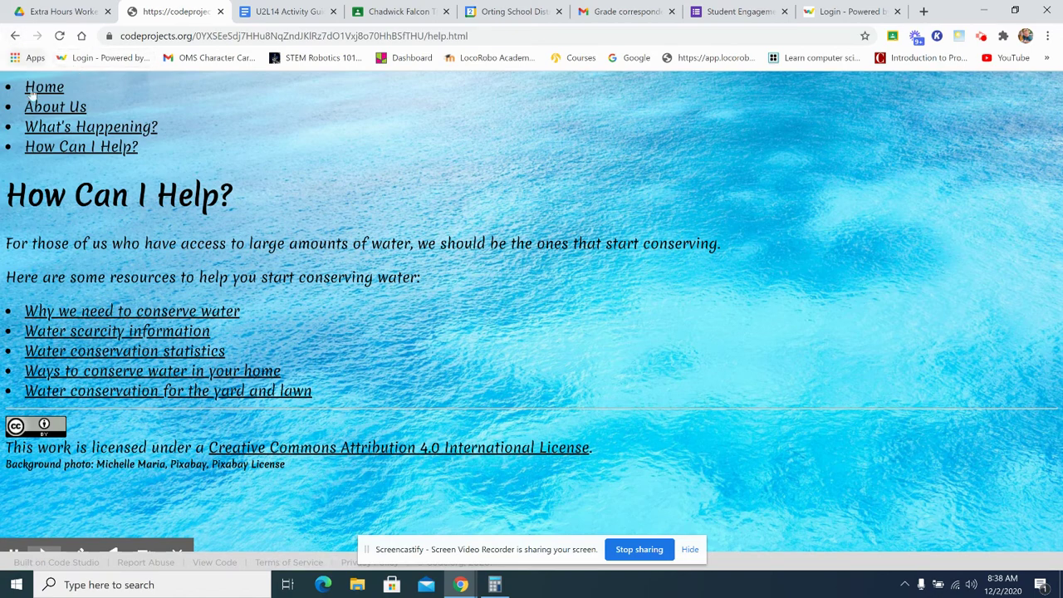
{"action": "left_click", "coordinate": [13, 37]}
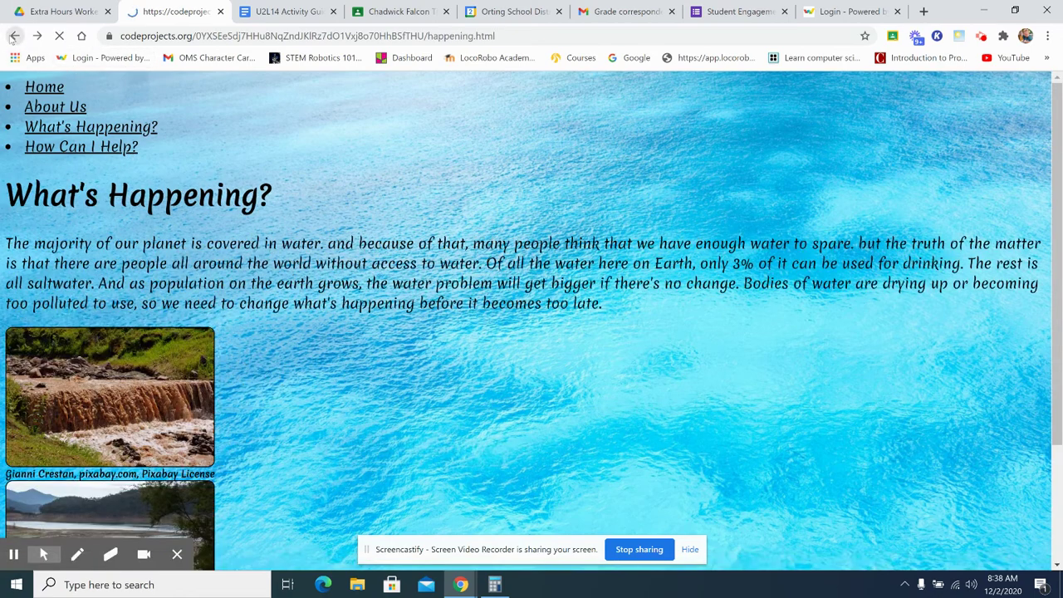
{"action": "left_click", "coordinate": [13, 37]}
{"action": "left_click", "coordinate": [13, 36]}
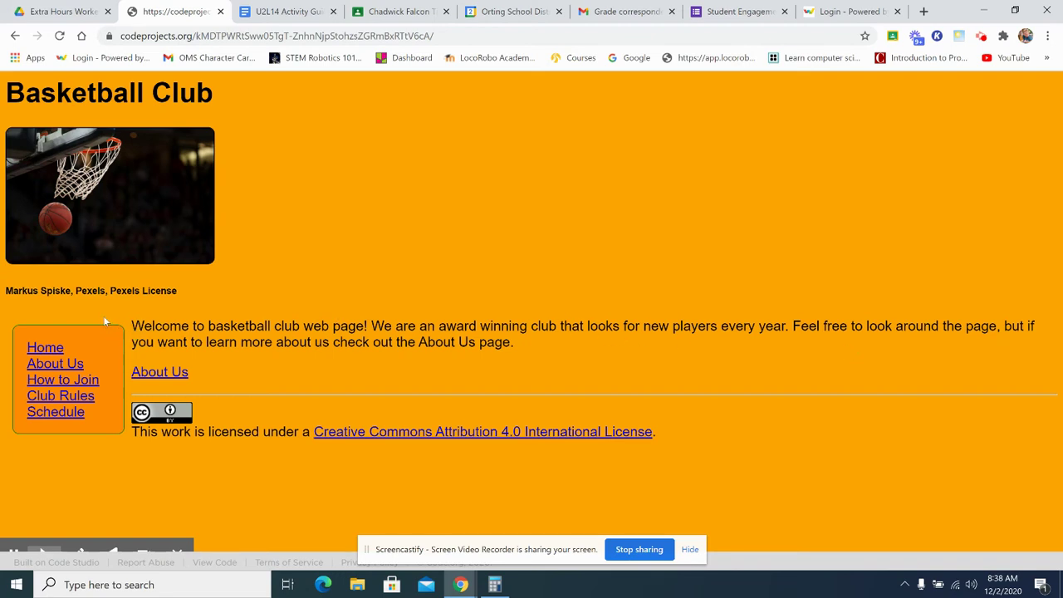
Step: View the Basketball Club's How to Join, Club Rules and Schedule pages, then go back to How to Join
{"action": "left_click", "coordinate": [56, 381]}
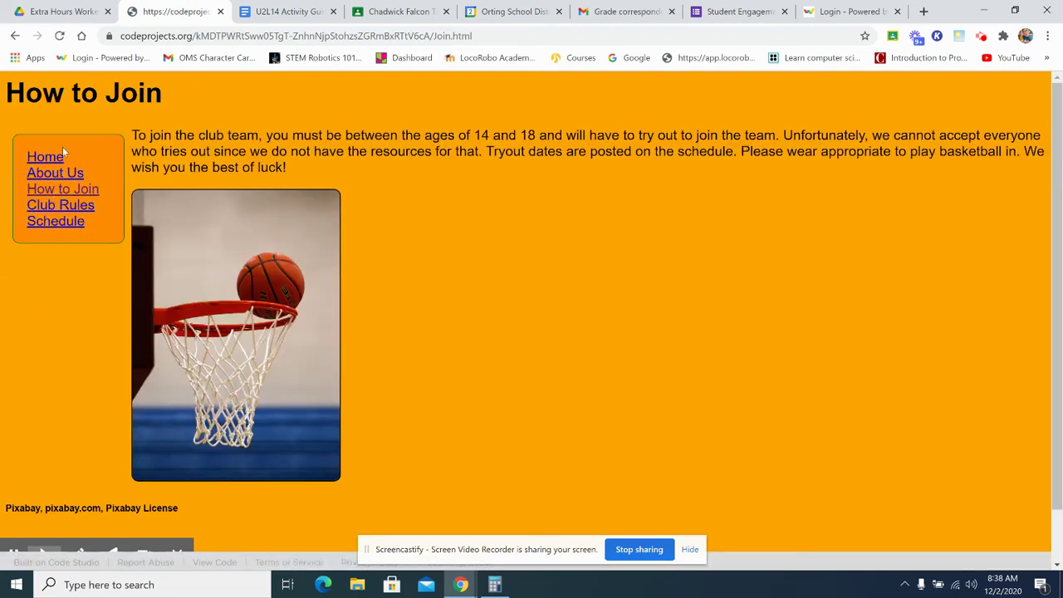
{"action": "left_click", "coordinate": [52, 205]}
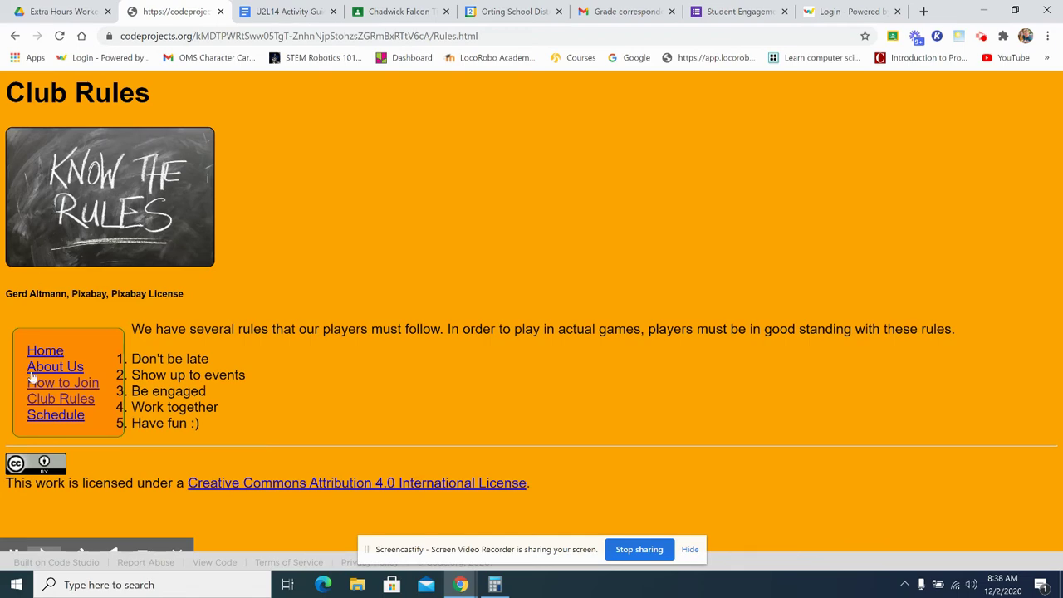
{"action": "left_click", "coordinate": [48, 416]}
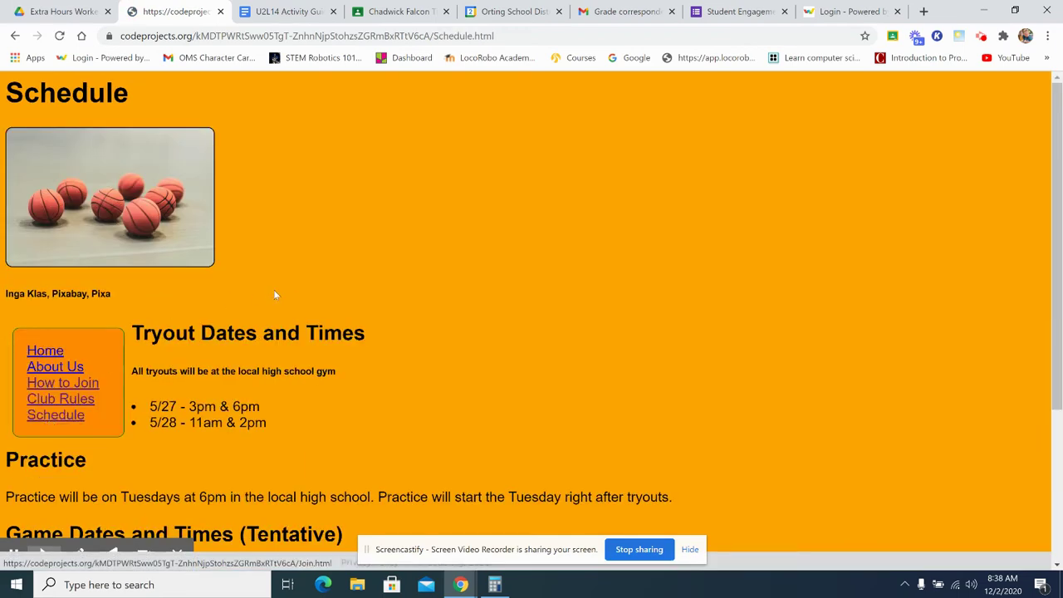
{"action": "scroll", "coordinate": [303, 298], "scroll_direction": "down", "scroll_amount": 3}
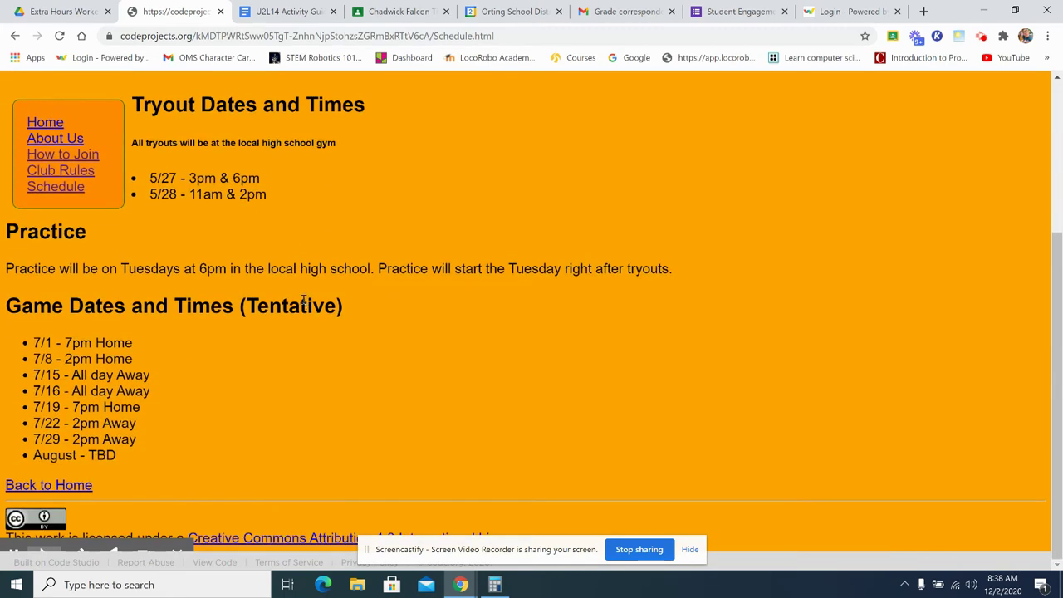
{"action": "scroll", "coordinate": [303, 300], "scroll_direction": "up", "scroll_amount": 3}
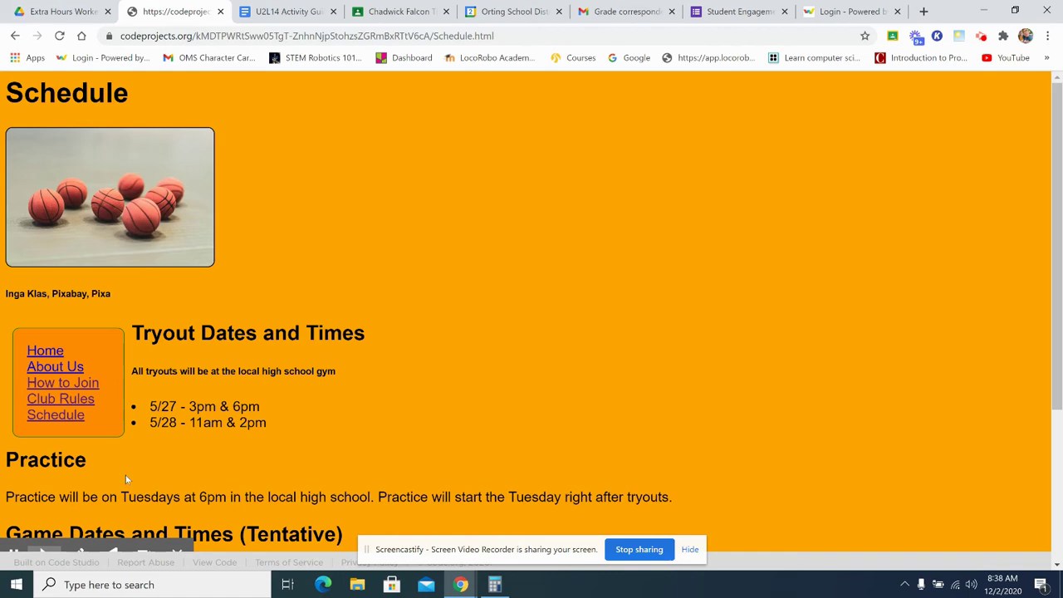
{"action": "scroll", "coordinate": [105, 324], "scroll_direction": "down", "scroll_amount": 3}
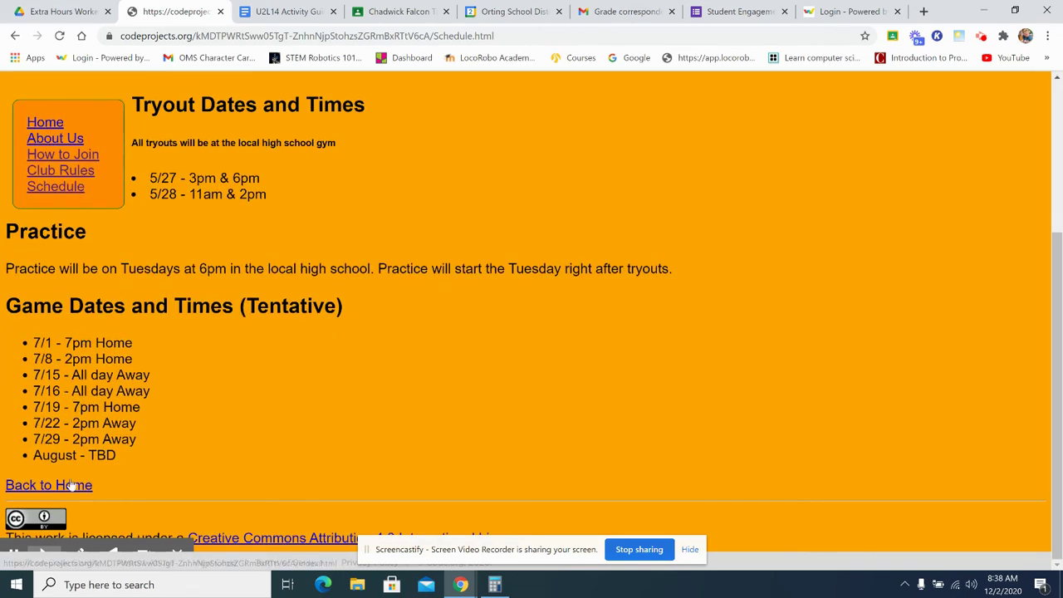
{"action": "left_click", "coordinate": [15, 36]}
{"action": "left_click", "coordinate": [14, 35]}
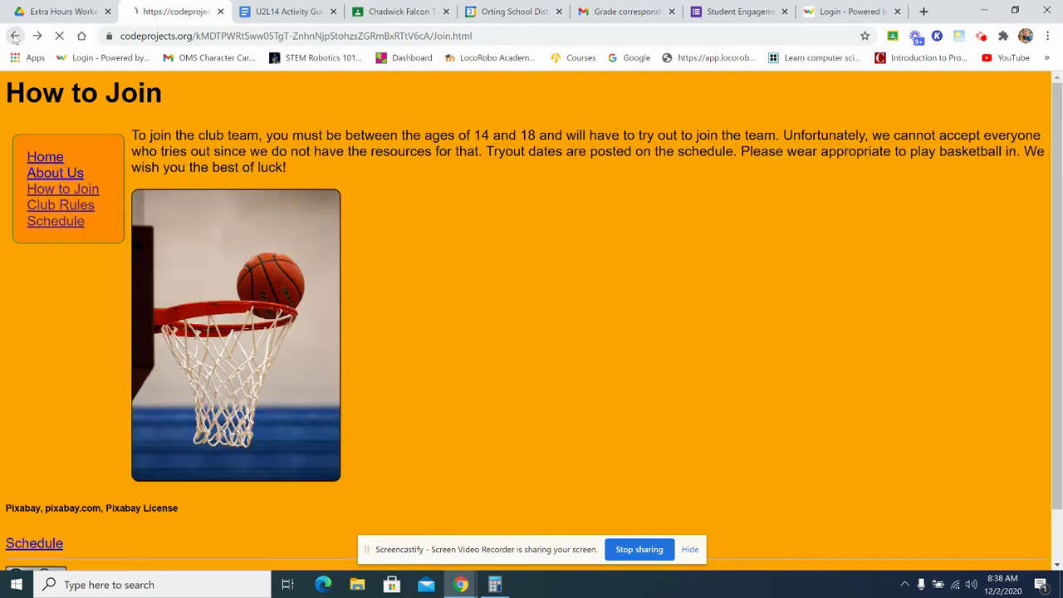
Step: Open the Mosquitoes sample site and read its Why Do We Need Them? page
{"action": "left_click", "coordinate": [14, 36]}
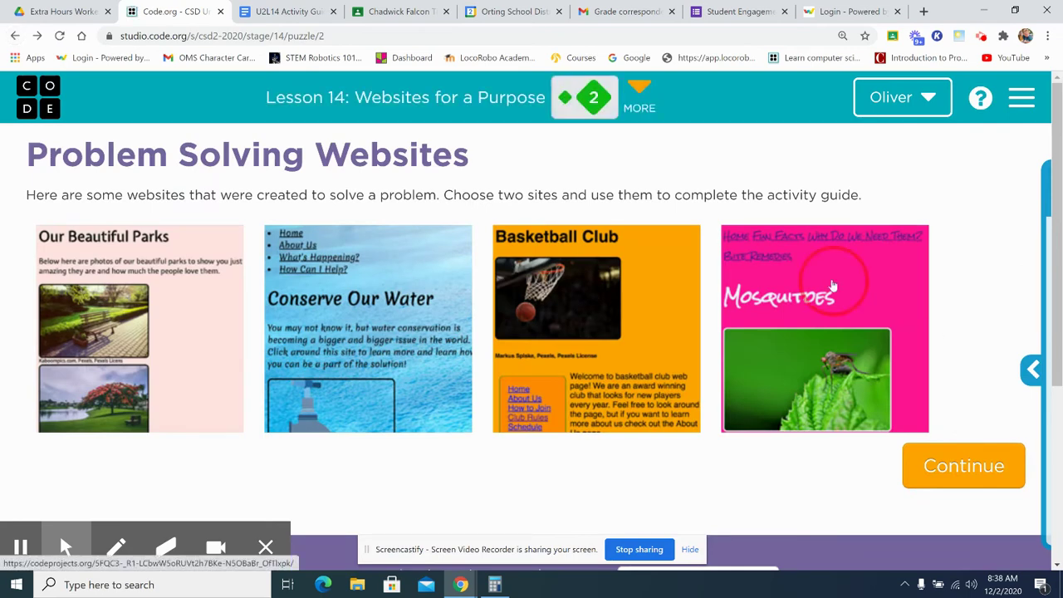
{"action": "left_click", "coordinate": [822, 283]}
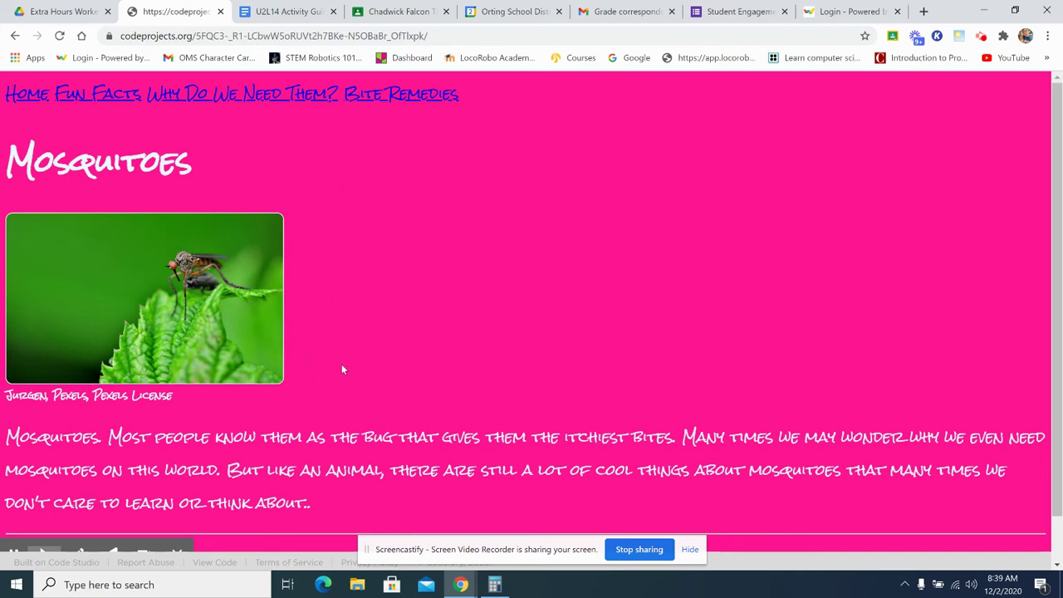
{"action": "scroll", "coordinate": [282, 422], "scroll_direction": "down", "scroll_amount": 1}
{"action": "scroll", "coordinate": [279, 422], "scroll_direction": "up", "scroll_amount": 1}
{"action": "left_click", "coordinate": [212, 95]}
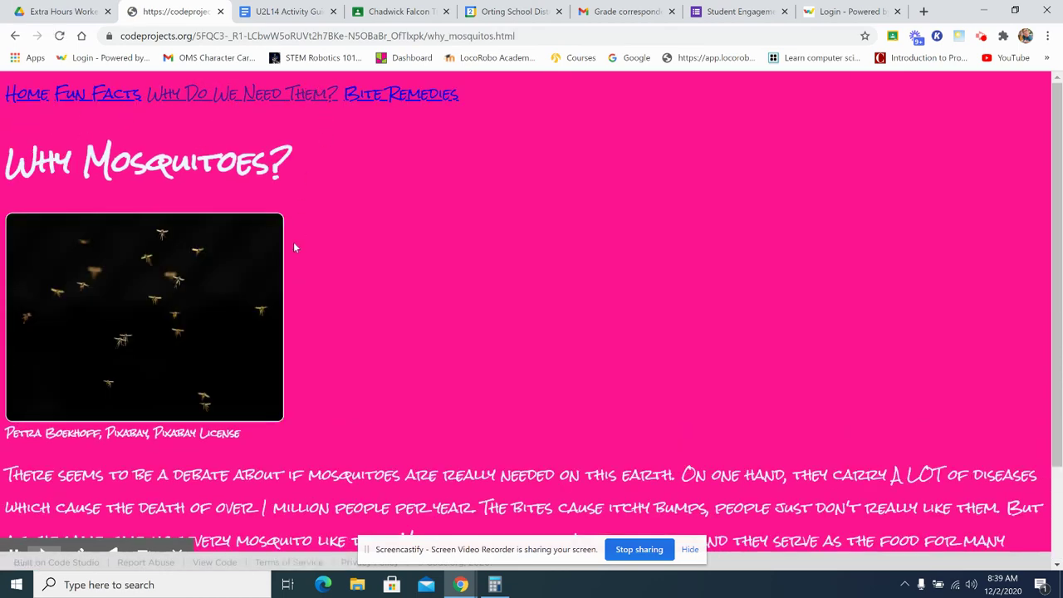
{"action": "scroll", "coordinate": [294, 246], "scroll_direction": "down", "scroll_amount": 3}
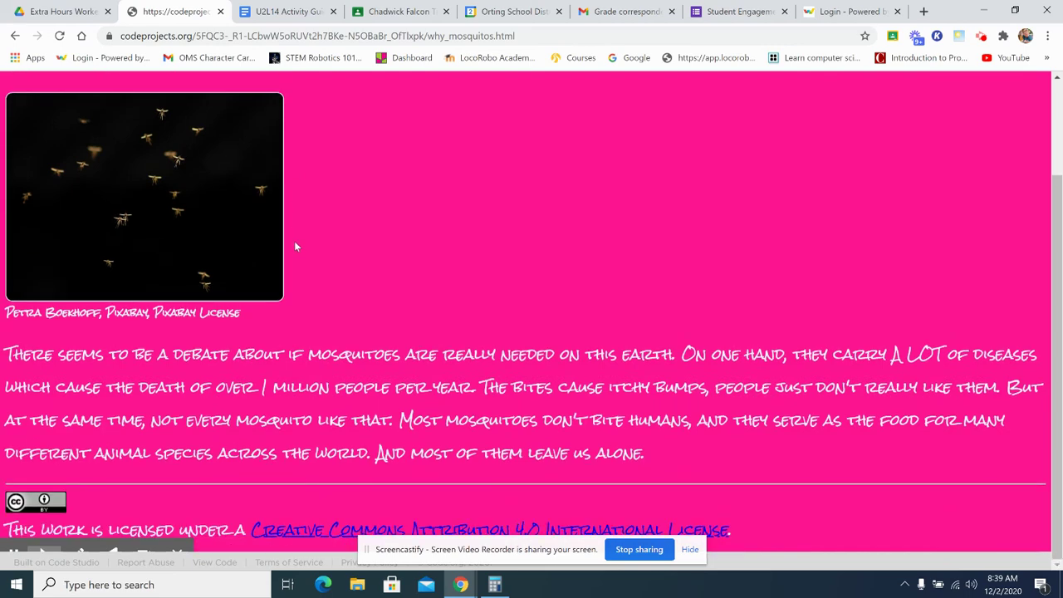
{"action": "scroll", "coordinate": [294, 241], "scroll_direction": "up", "scroll_amount": 3}
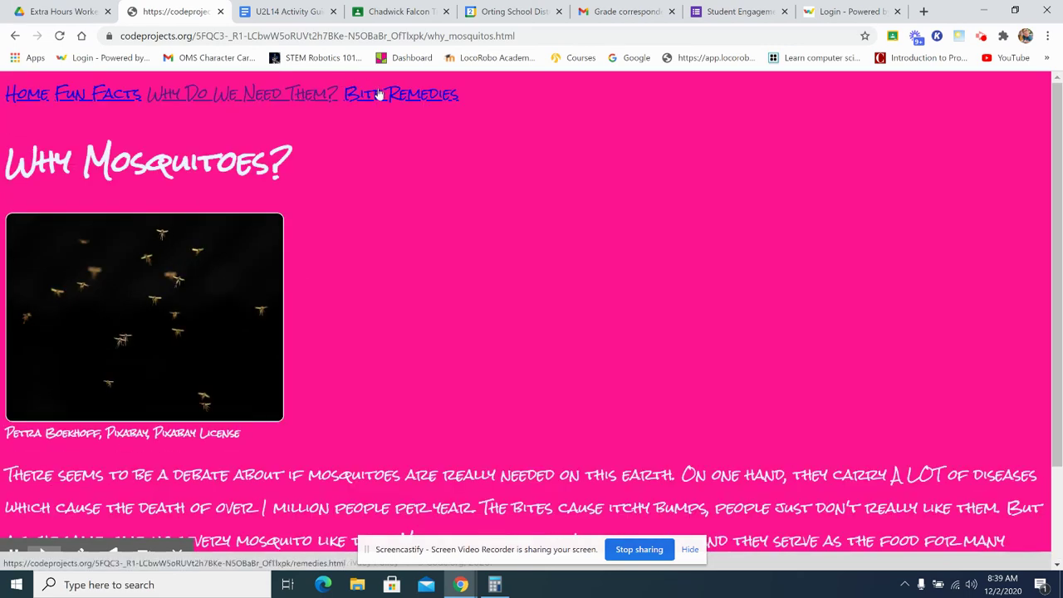
Step: Read the Bite Remedies page, then return to the Problem Solving Websites list
{"action": "left_click", "coordinate": [378, 93]}
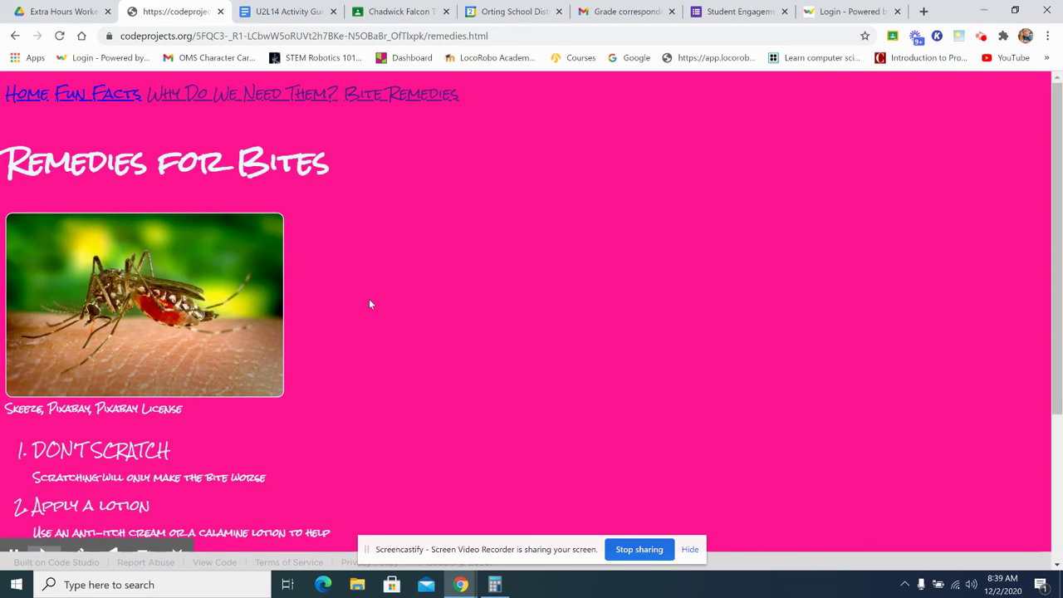
{"action": "scroll", "coordinate": [347, 363], "scroll_direction": "down", "scroll_amount": 5}
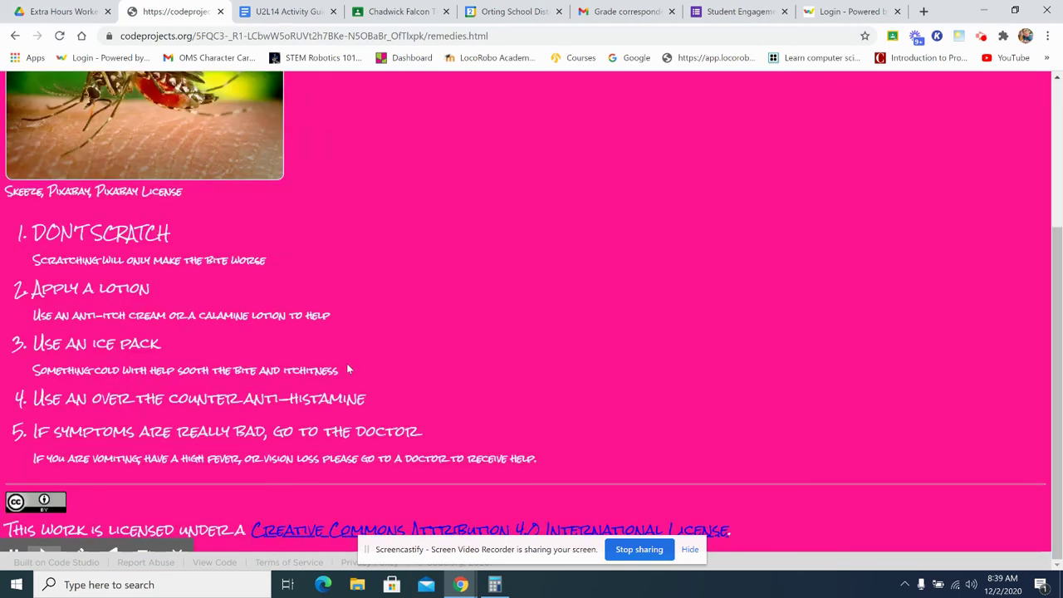
{"action": "scroll", "coordinate": [347, 370], "scroll_direction": "up", "scroll_amount": 5}
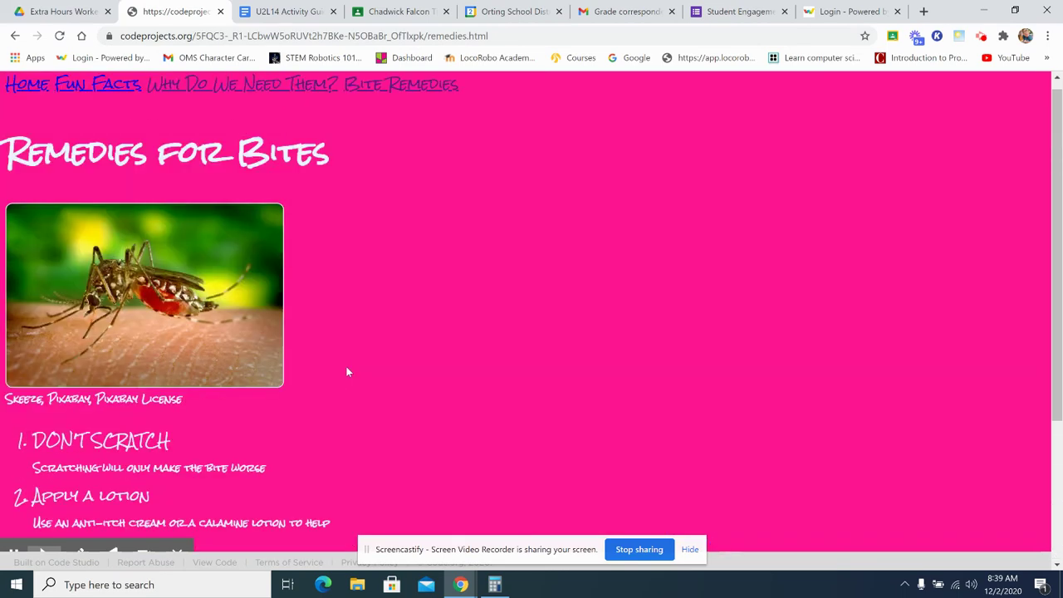
{"action": "left_click", "coordinate": [15, 36]}
{"action": "left_click", "coordinate": [15, 36]}
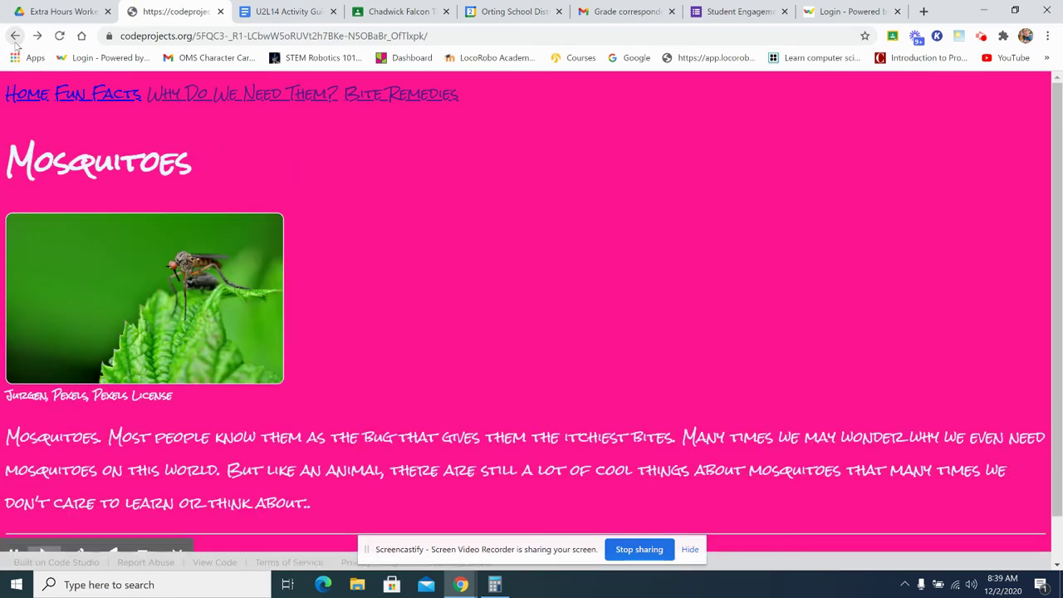
{"action": "left_click", "coordinate": [15, 36]}
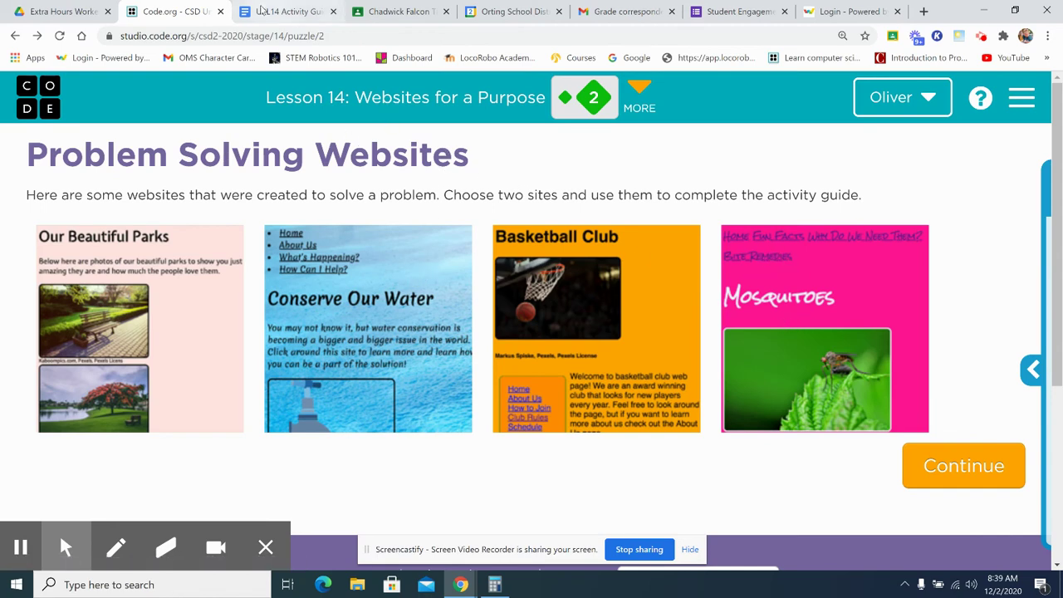
Step: Scroll through the U2L14 Activity Guide's website table and questions, then back to the top
{"action": "left_click", "coordinate": [289, 13]}
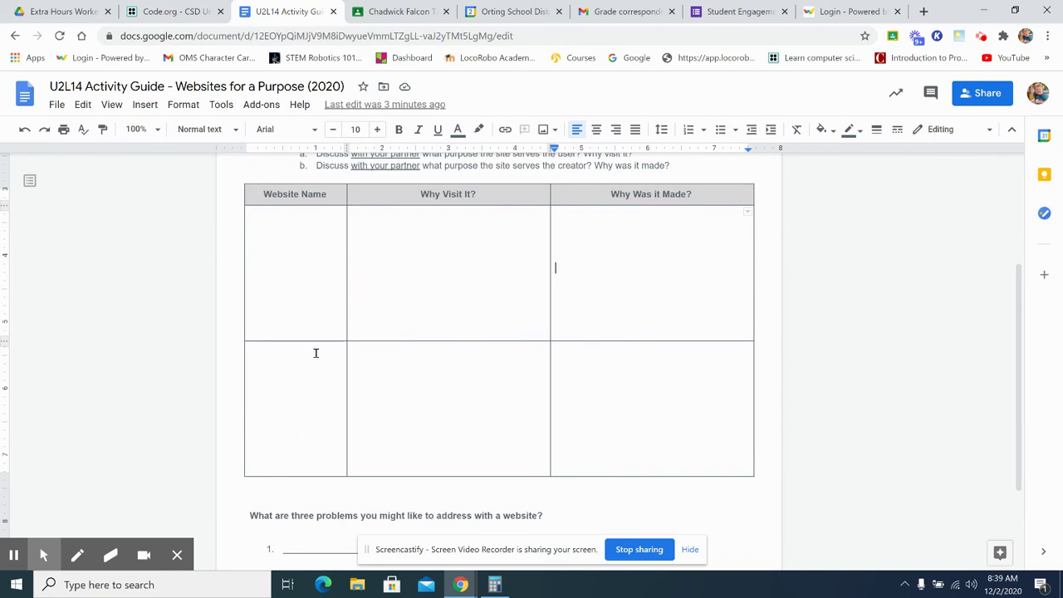
{"action": "scroll", "coordinate": [694, 333], "scroll_direction": "down", "scroll_amount": 2}
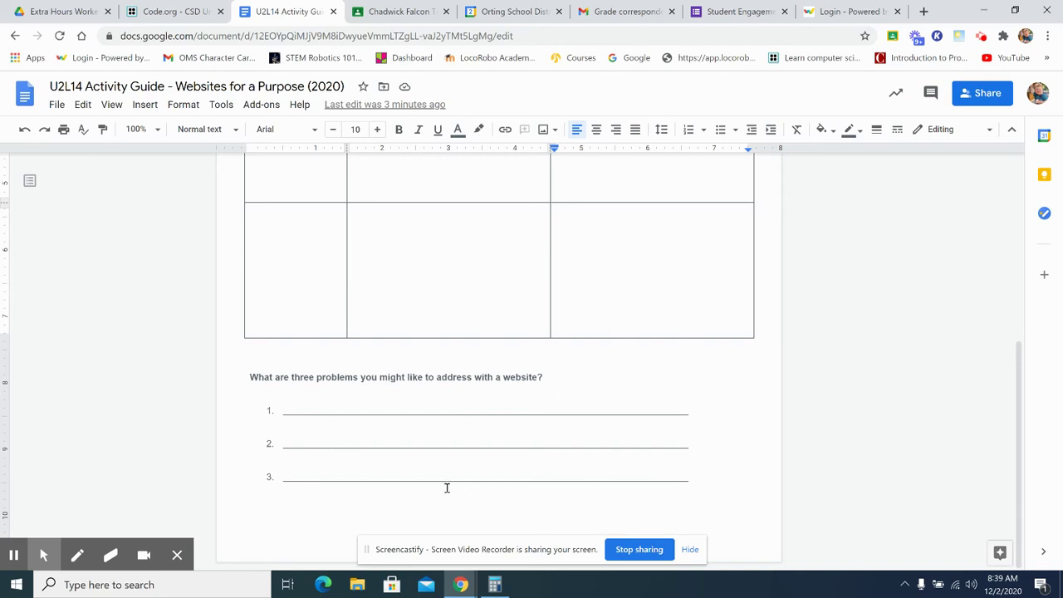
{"action": "scroll", "coordinate": [447, 487], "scroll_direction": "up", "scroll_amount": 2}
{"action": "scroll", "coordinate": [448, 481], "scroll_direction": "down", "scroll_amount": 2}
{"action": "scroll", "coordinate": [242, 344], "scroll_direction": "up", "scroll_amount": 5}
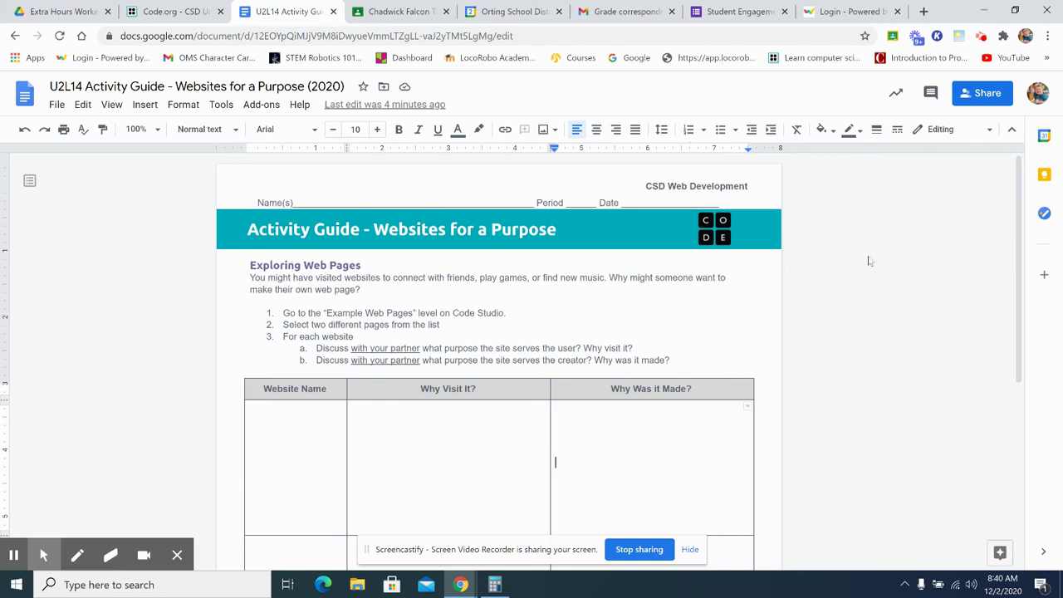
{"action": "mouse_move", "coordinate": [44, 556]}
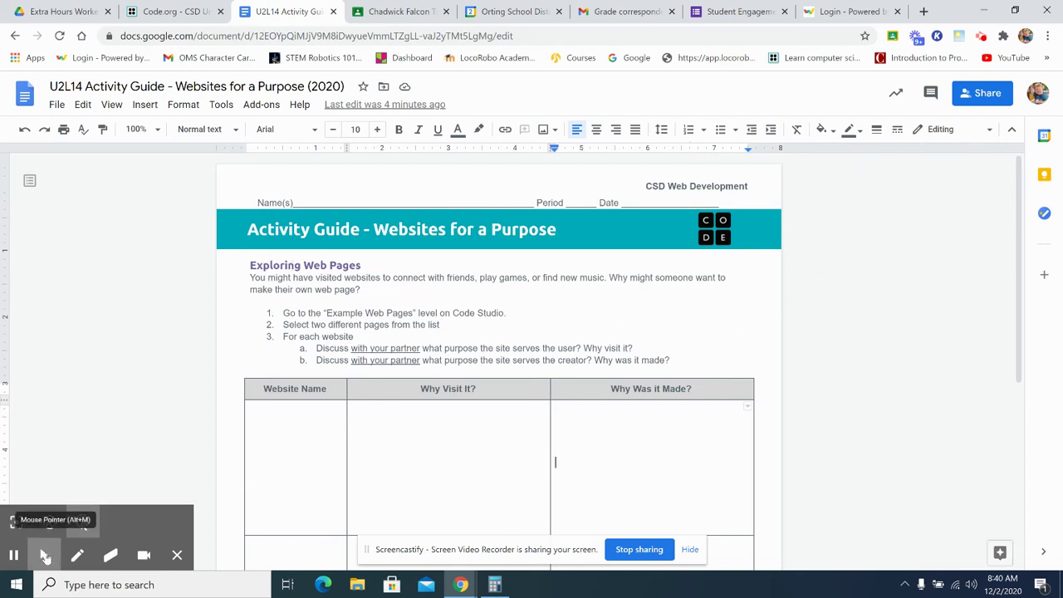